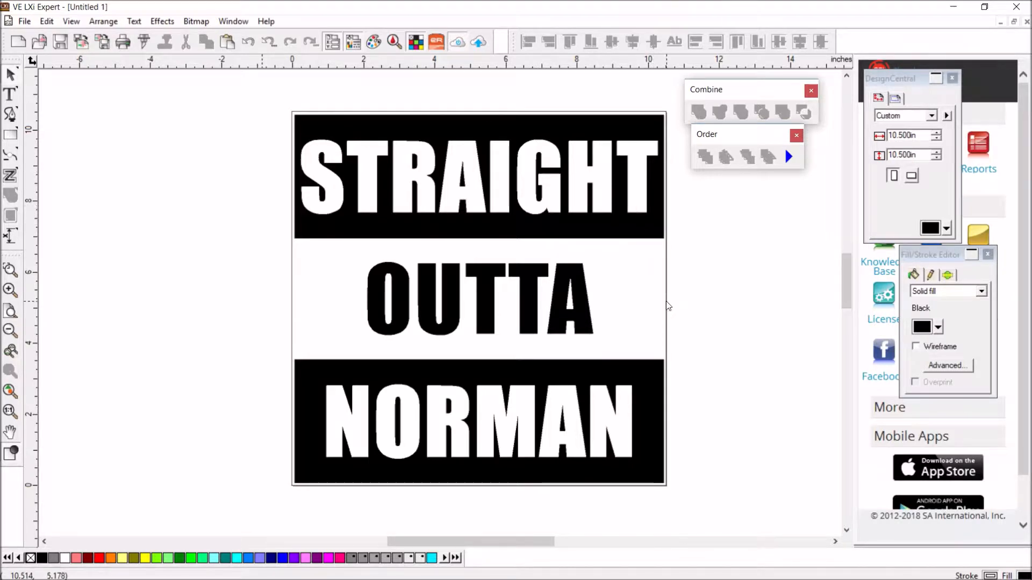
# View the list of available page colors
pyautogui.click(946, 230)
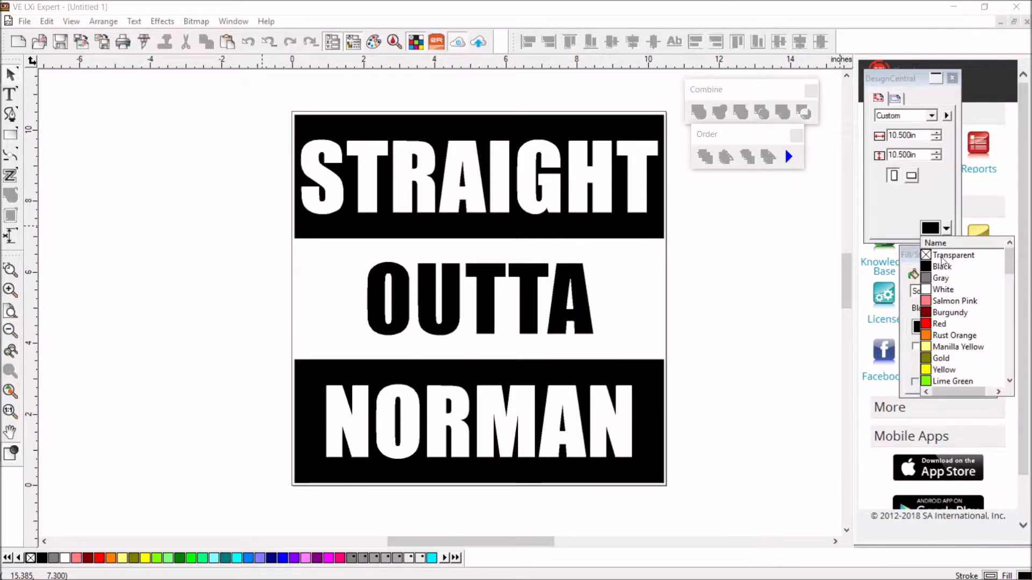
pyautogui.click(943, 211)
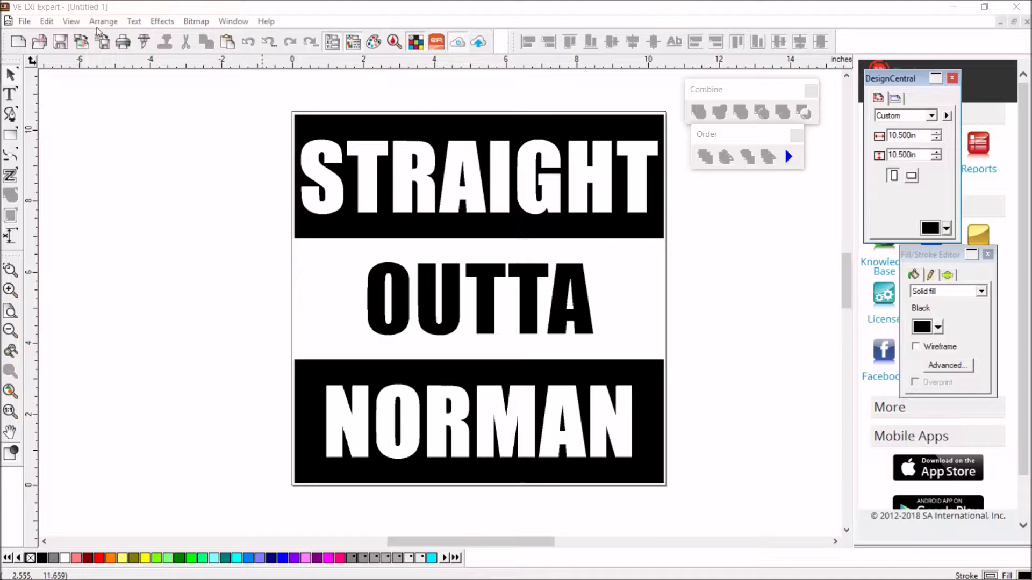
# Review which toolbars are enabled, going through the toolbar list down to the Order entry
pyautogui.click(73, 22)
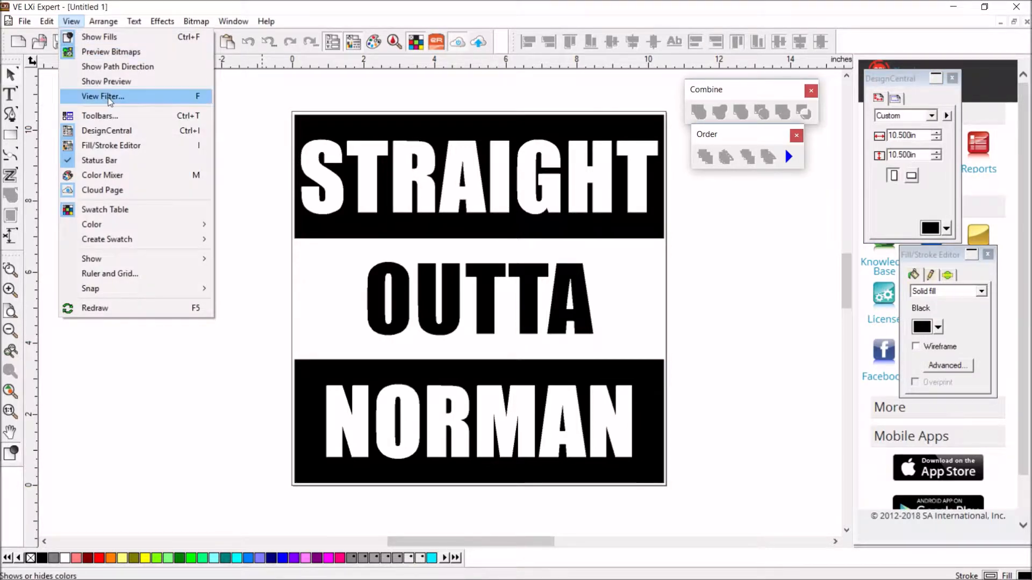
pyautogui.click(113, 115)
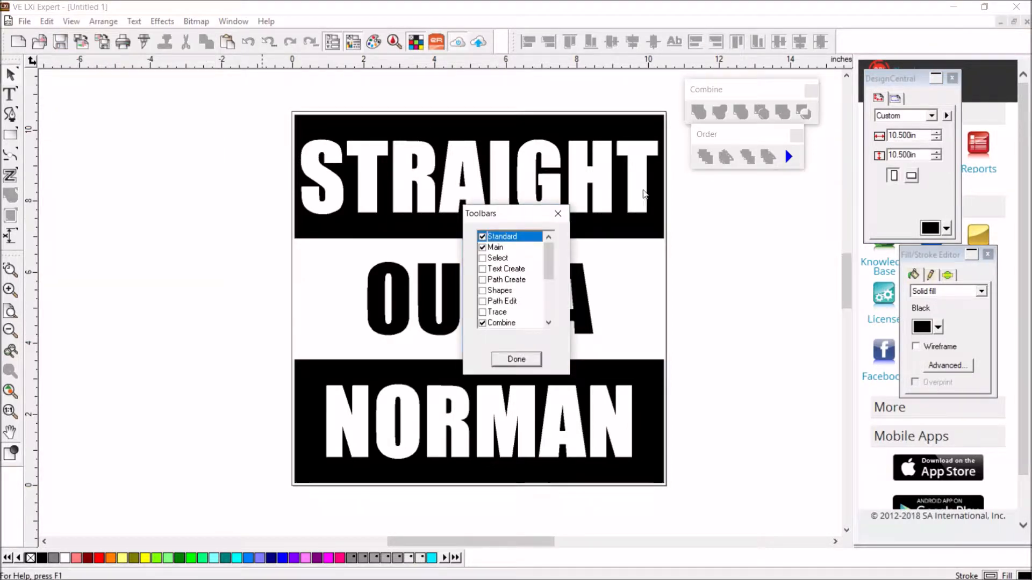
pyautogui.moveTo(546, 254); pyautogui.dragTo(546, 272)
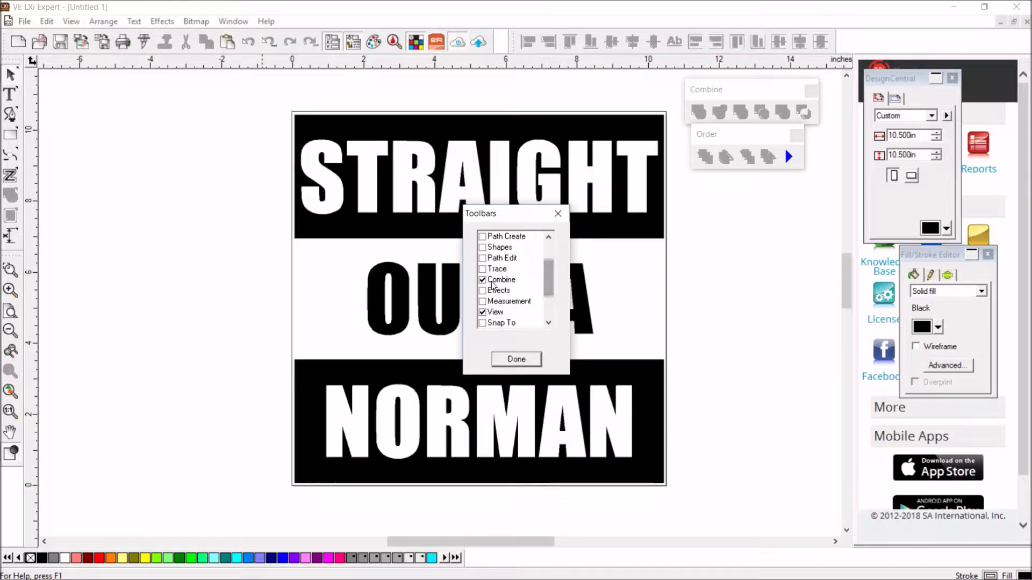
pyautogui.moveTo(547, 272); pyautogui.dragTo(547, 296)
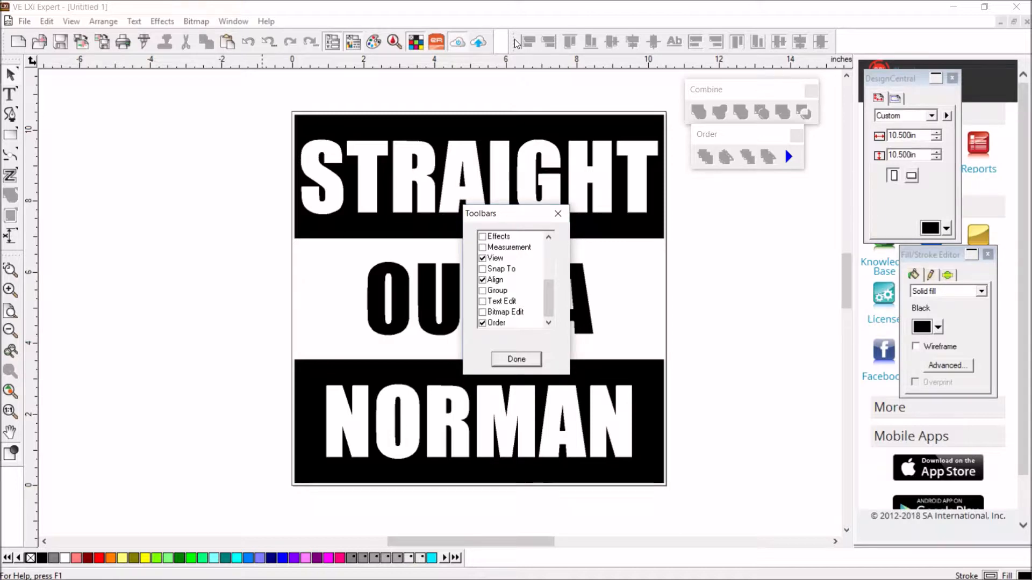
pyautogui.click(517, 360)
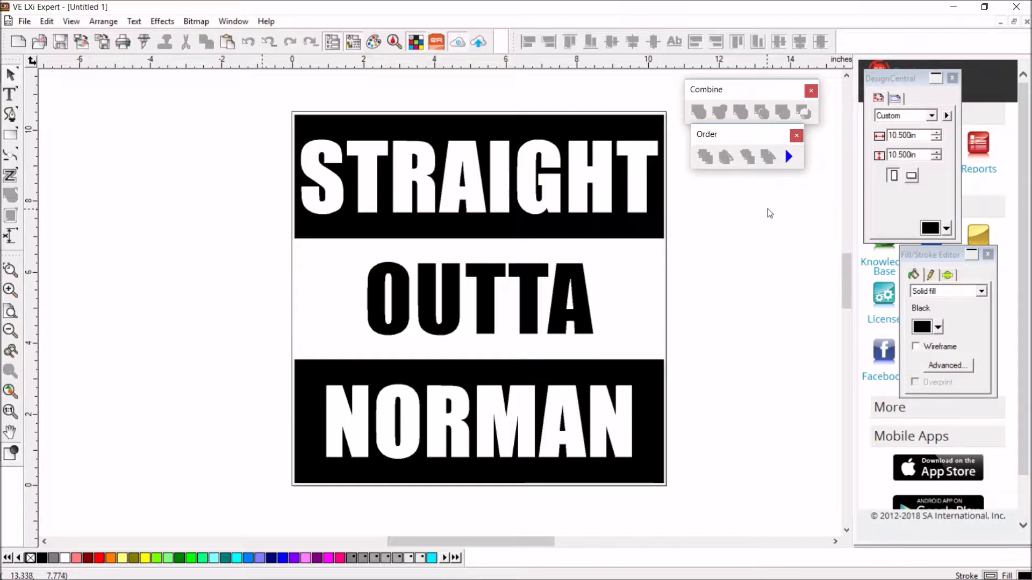
# Delete all of the existing STRAIGHT OUTTA NORMAN artwork from the page
pyautogui.moveTo(272, 97); pyautogui.dragTo(671, 498)
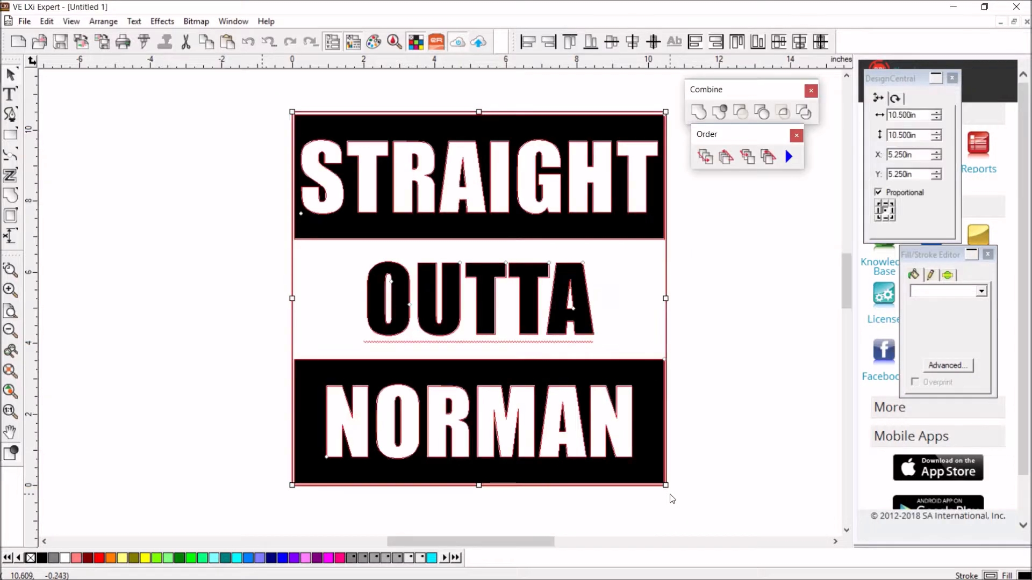
pyautogui.press('Delete')
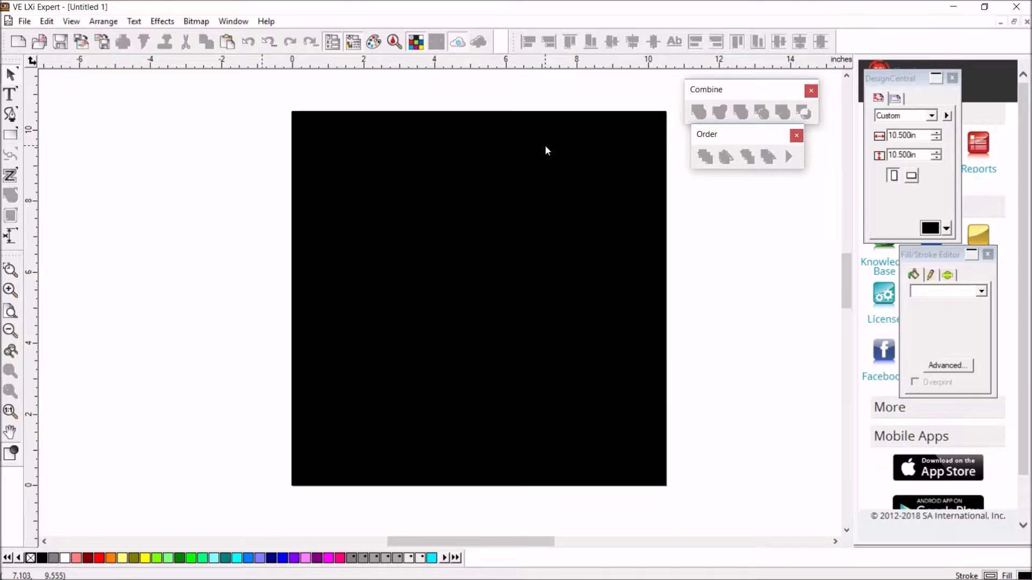
# Create a regular rectangle 10.5 in wide and 10.5 in high over the black page
pyautogui.click(12, 137)
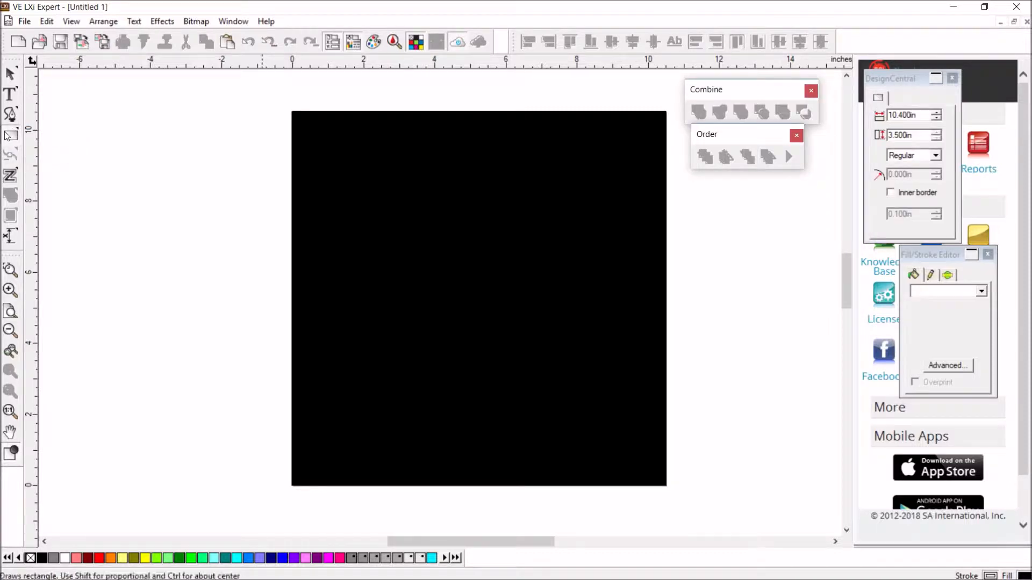
pyautogui.moveTo(914, 117); pyautogui.dragTo(882, 126)
pyautogui.write('10.5')
pyautogui.press('Tab')
pyautogui.write('10.5')
pyautogui.press('Tab')
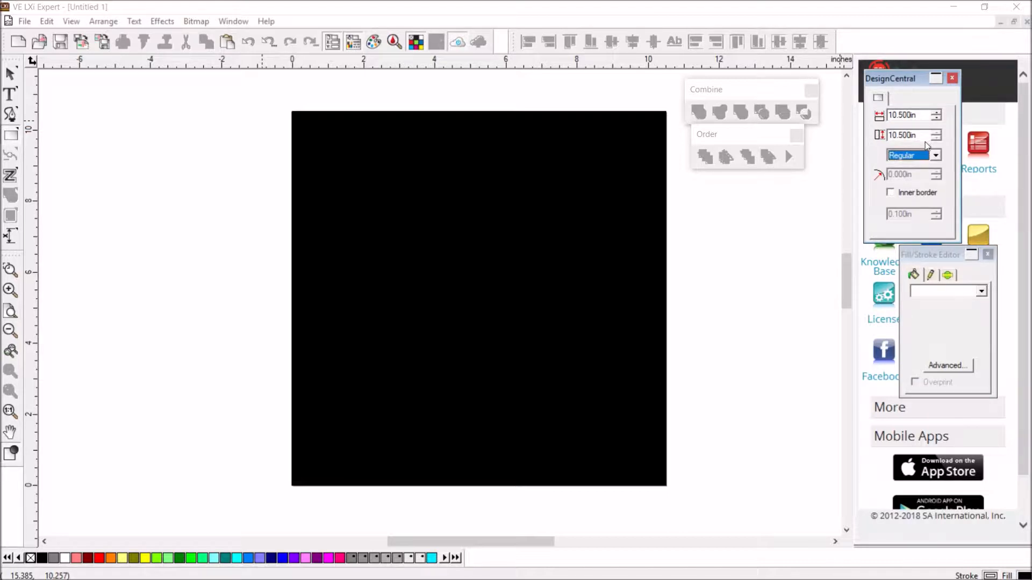
pyautogui.click(281, 107)
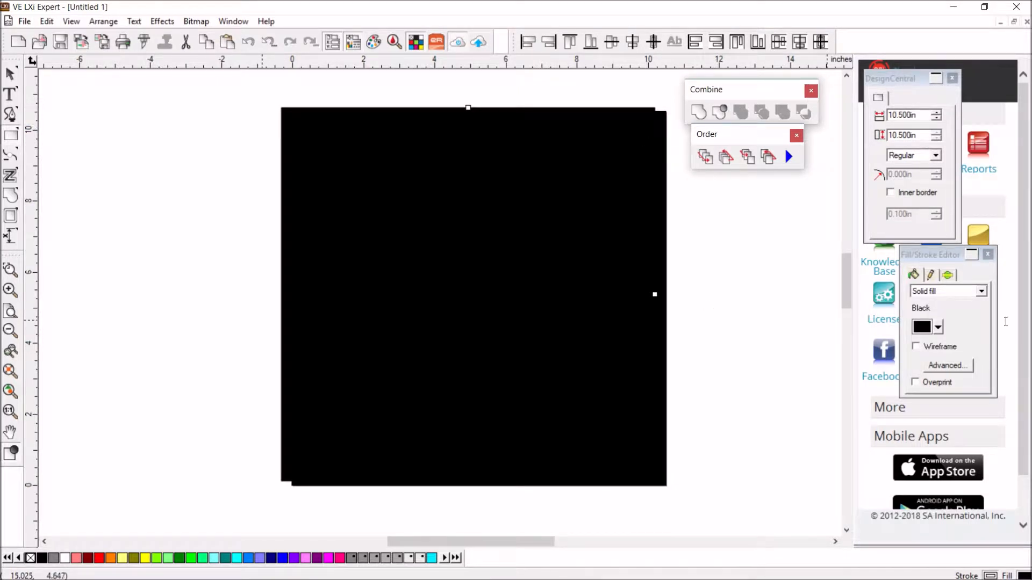
# Fill the square with White and center it on the page
pyautogui.click(937, 328)
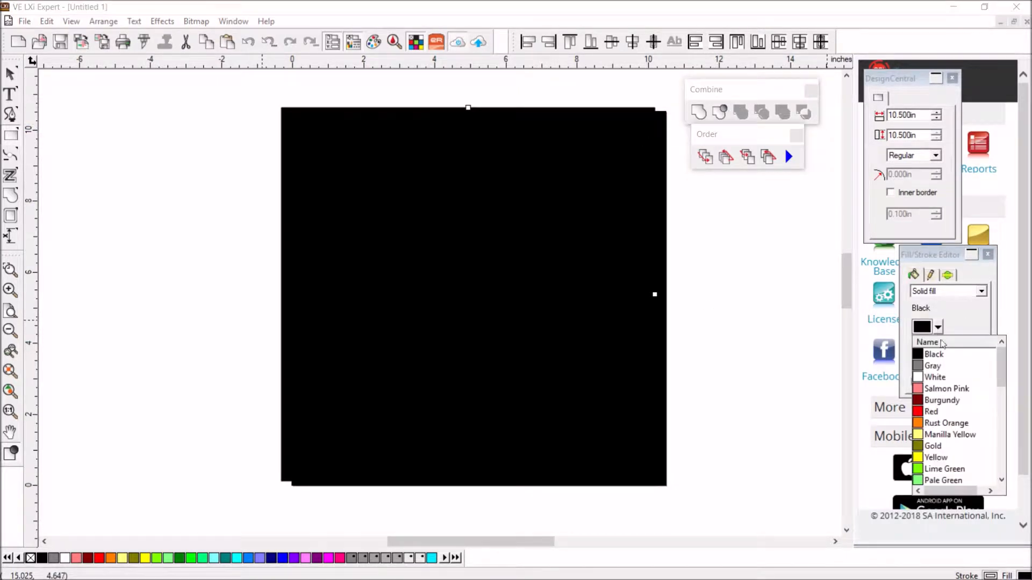
pyautogui.click(934, 378)
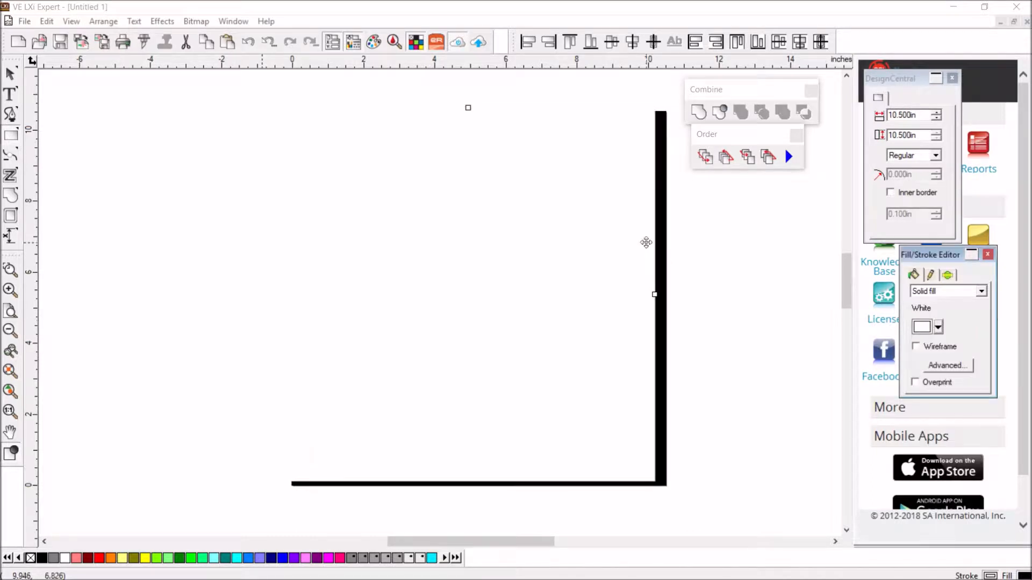
pyautogui.click(821, 43)
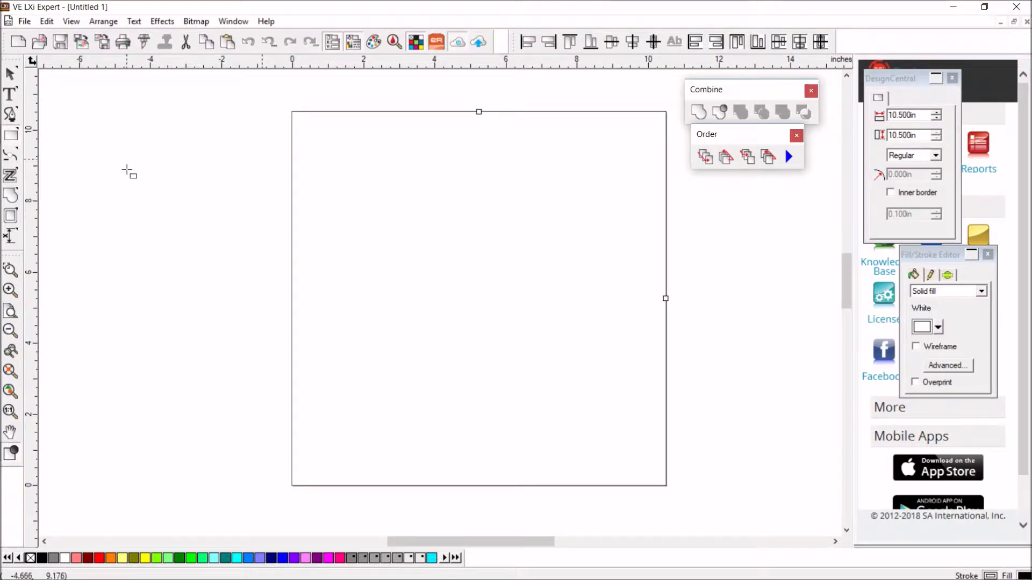
# Start a text object with a Gray fill near the upper part of the white square
pyautogui.click(10, 96)
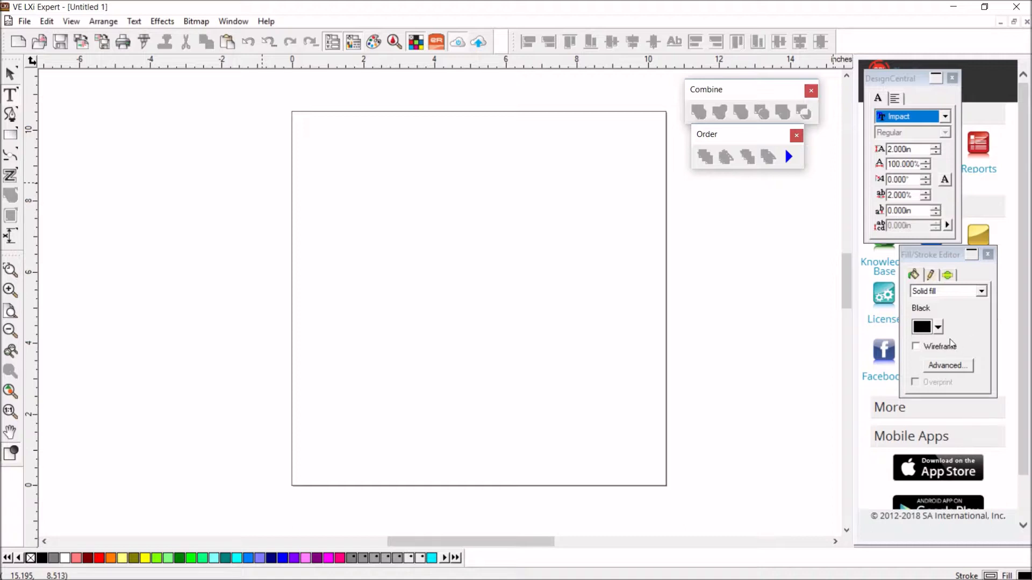
pyautogui.click(939, 329)
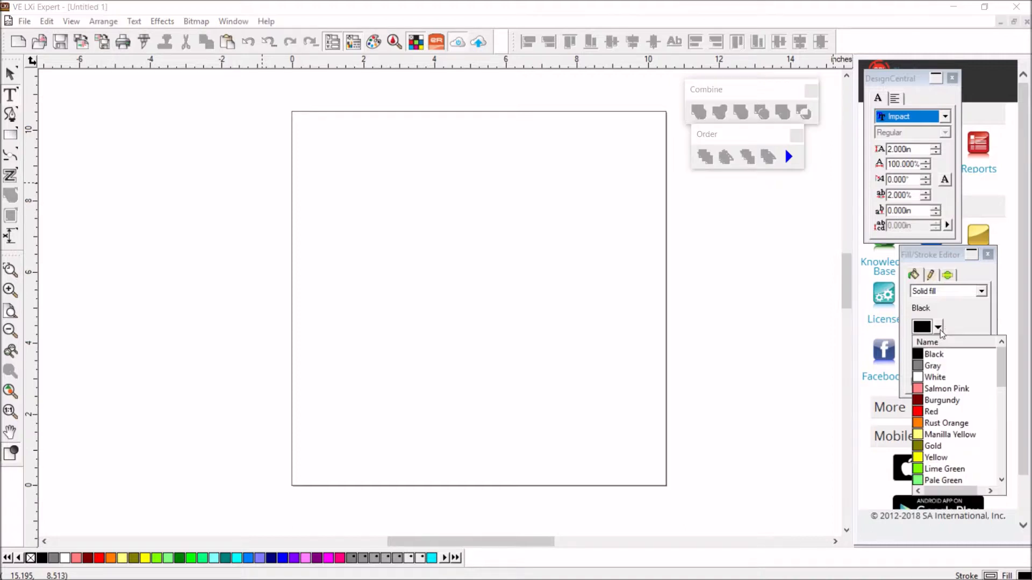
pyautogui.click(940, 367)
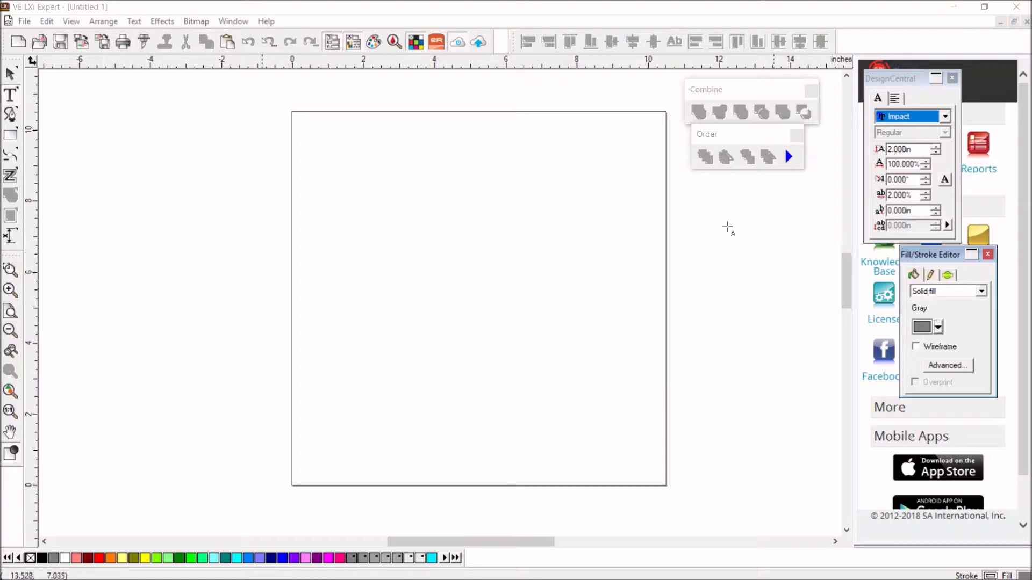
pyautogui.click(372, 171)
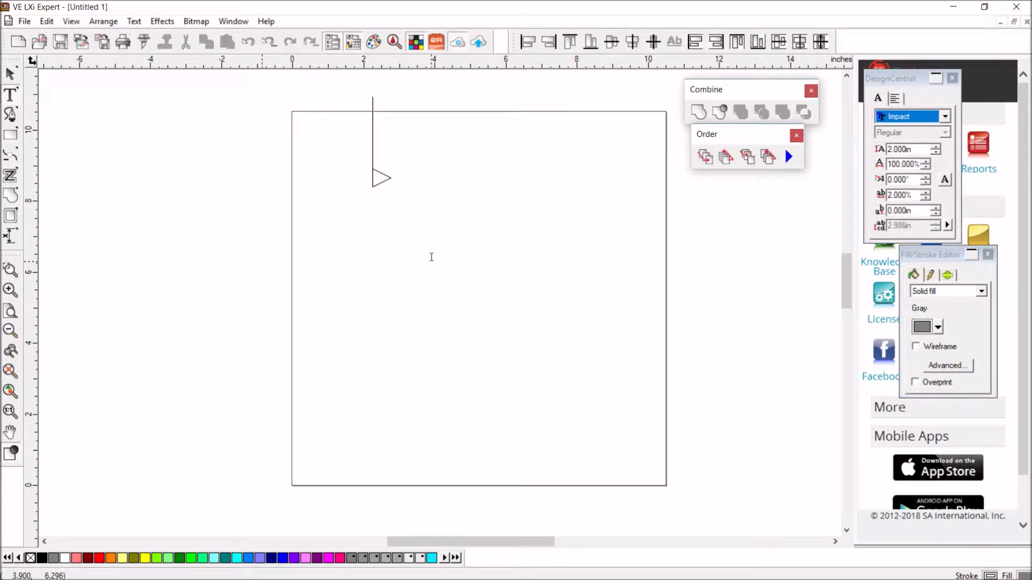
pyautogui.write('STR')
pyautogui.press('BackSpace')
pyautogui.press('BackSpace')
pyautogui.press('BackSpace')
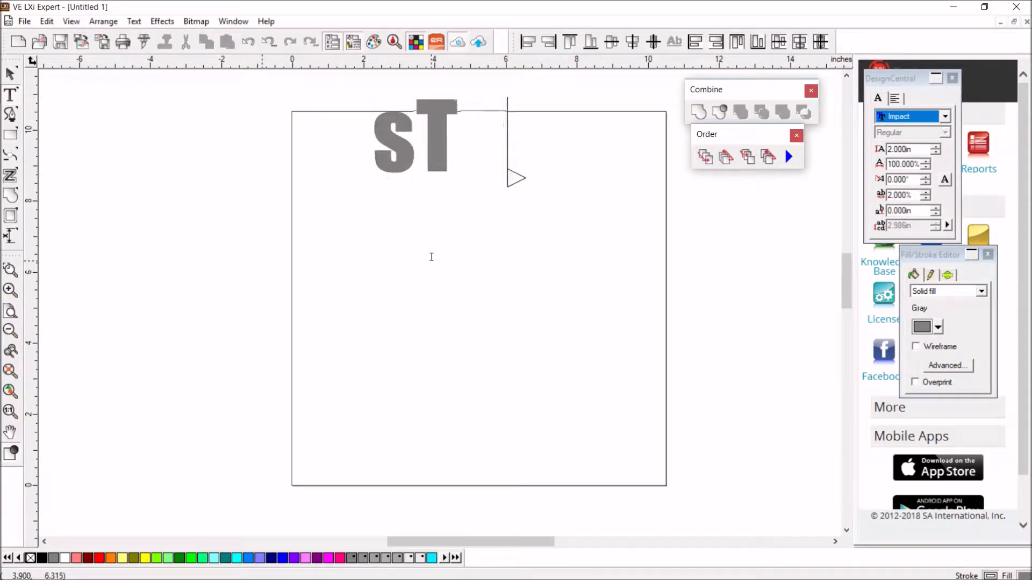
pyautogui.write('strai')
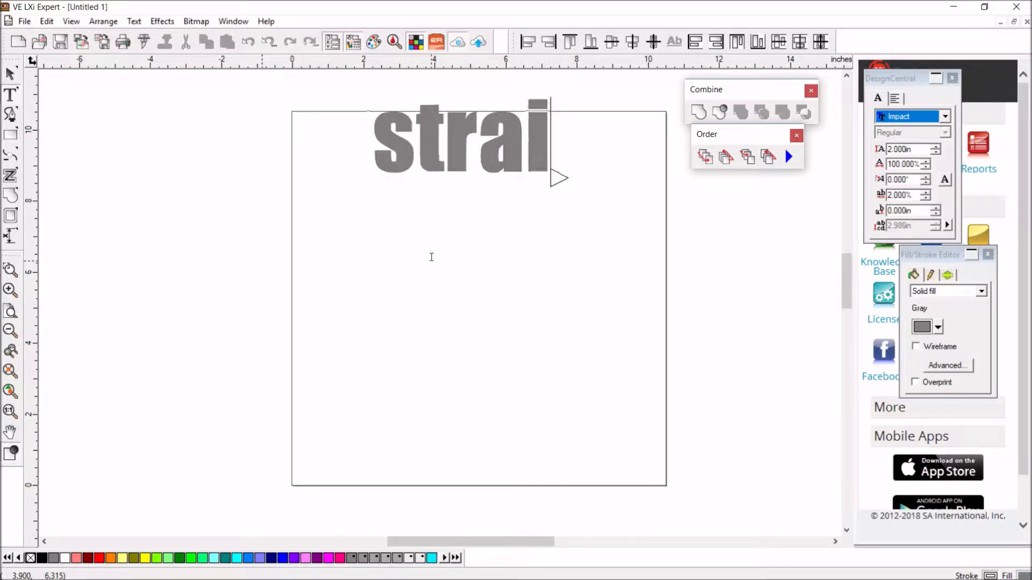
pyautogui.press('BackSpace')
pyautogui.press('BackSpace')
pyautogui.press('BackSpace')
pyautogui.press('BackSpace')
# Enter STRAIGHT, OUTTA and NORMAN on three separate lines of the text object and finish text entry
pyautogui.write('STRAIGHT')
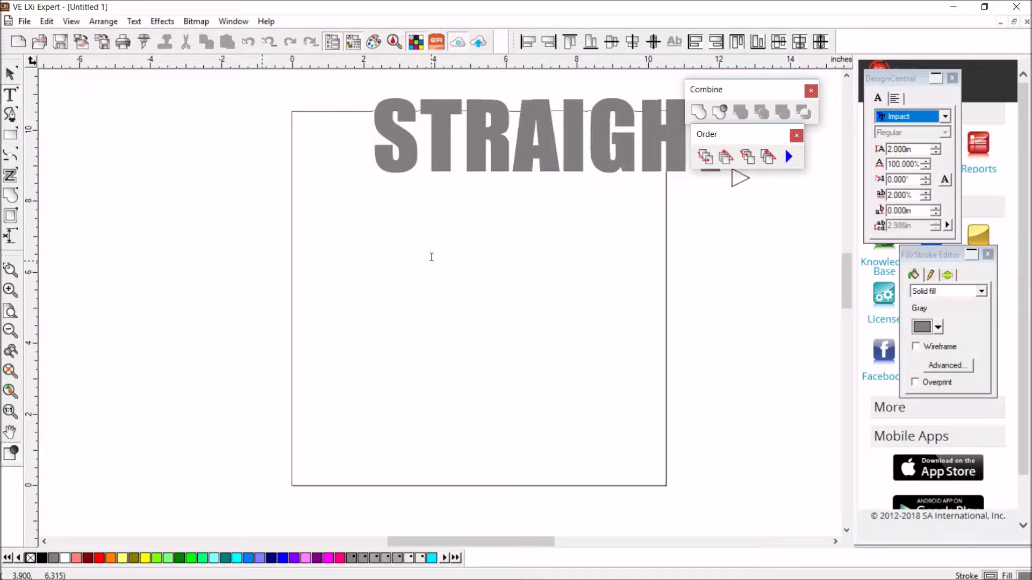
pyautogui.press('Return')
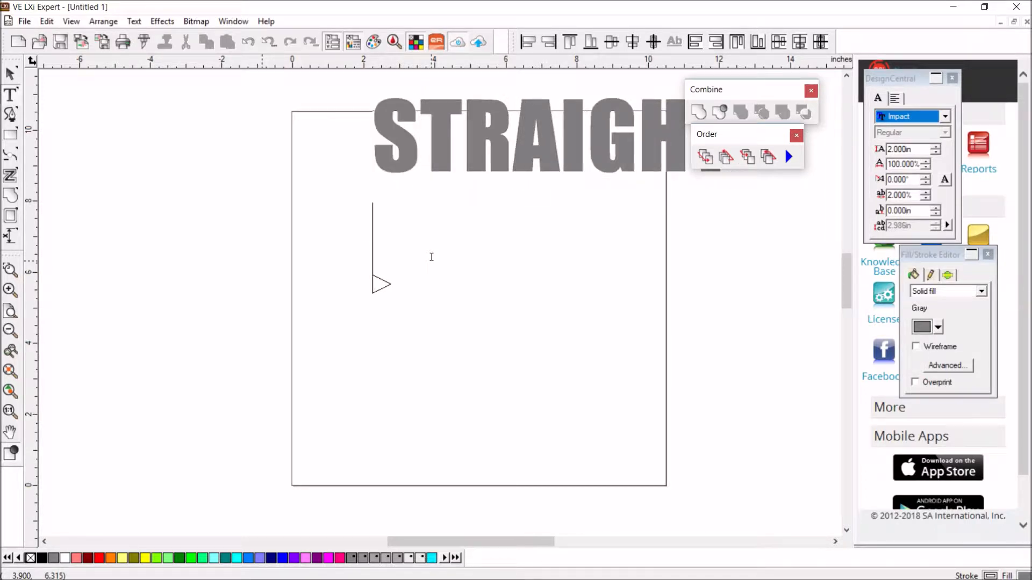
pyautogui.write('OUTTA')
pyautogui.press('Return')
pyautogui.write('NORMAN')
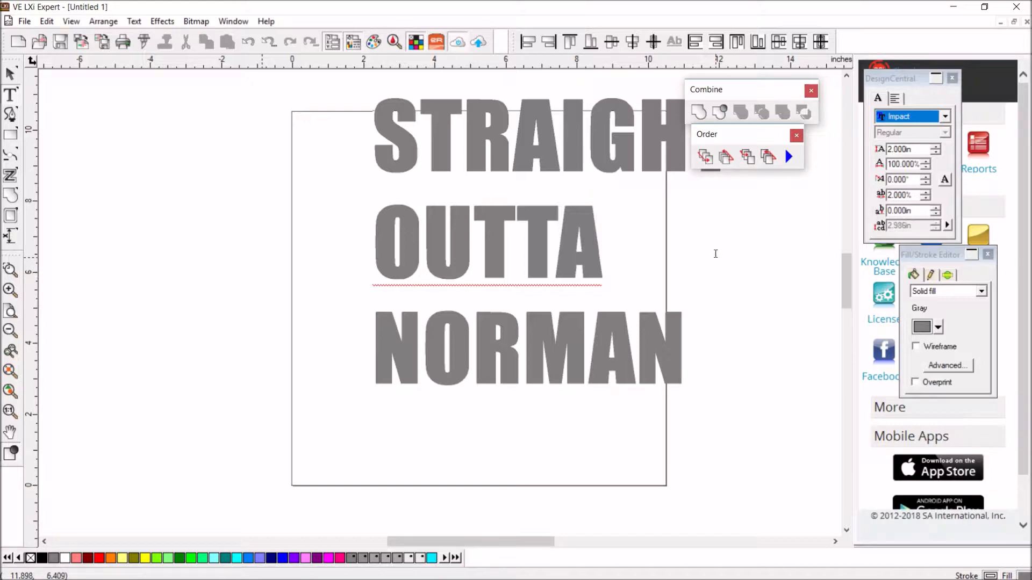
pyautogui.click(11, 74)
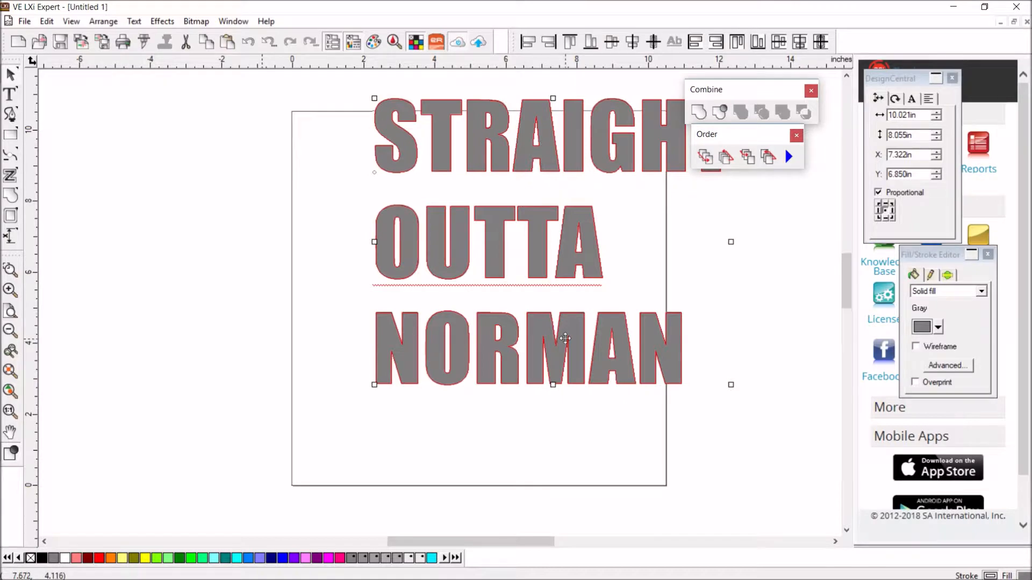
# Set the three text lines to center justification and center the text block on the page
pyautogui.click(929, 99)
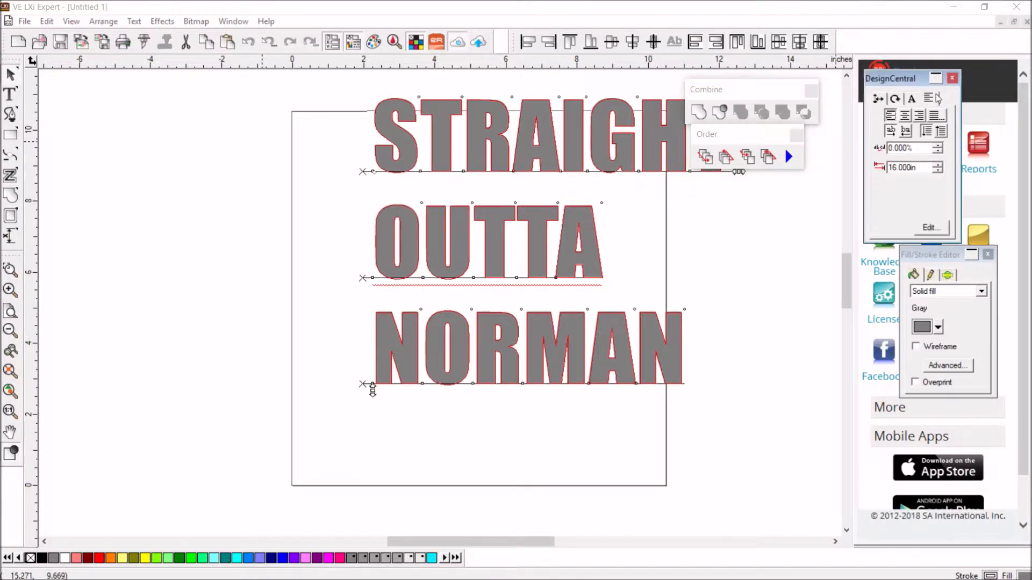
pyautogui.click(905, 115)
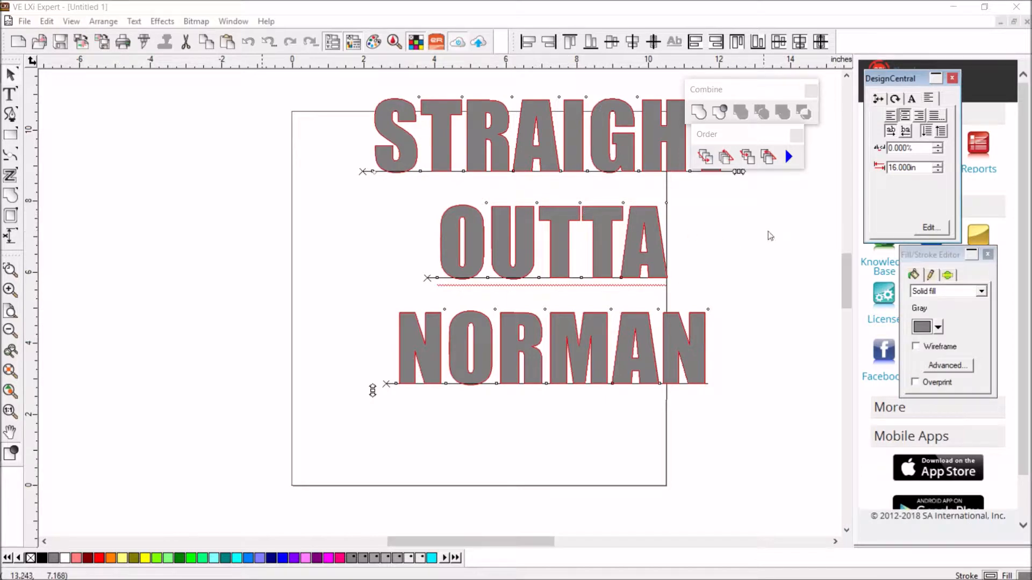
pyautogui.click(680, 242)
pyautogui.click(621, 226)
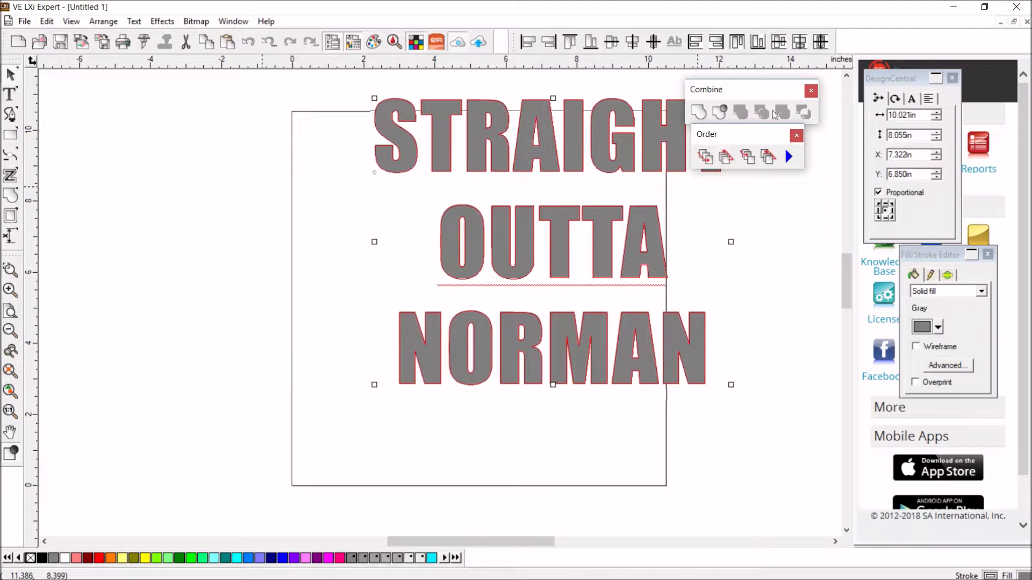
pyautogui.click(820, 42)
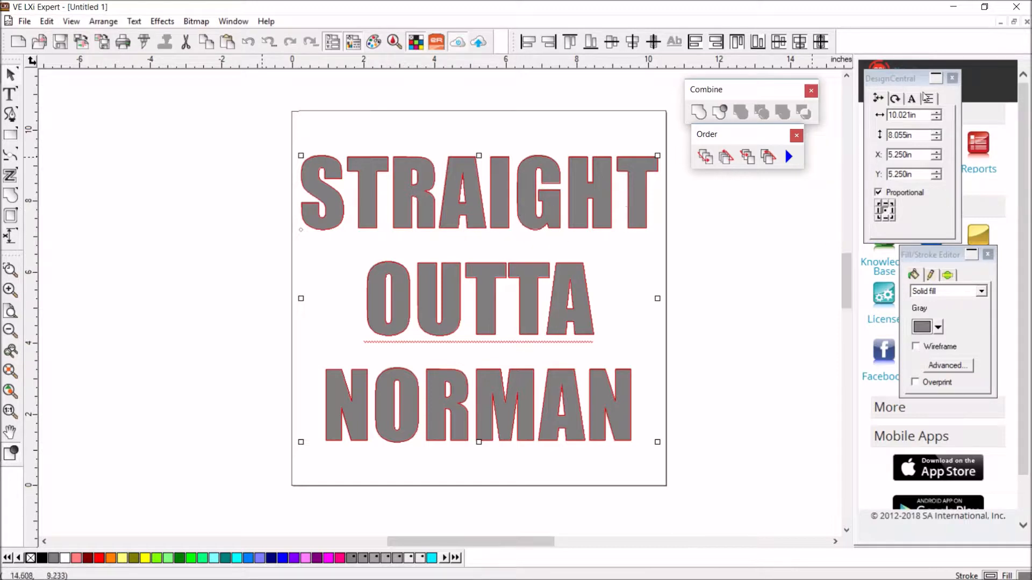
# Switch the text's line spacing from Automatic to Specify and increase it to 3.586 in
pyautogui.click(920, 100)
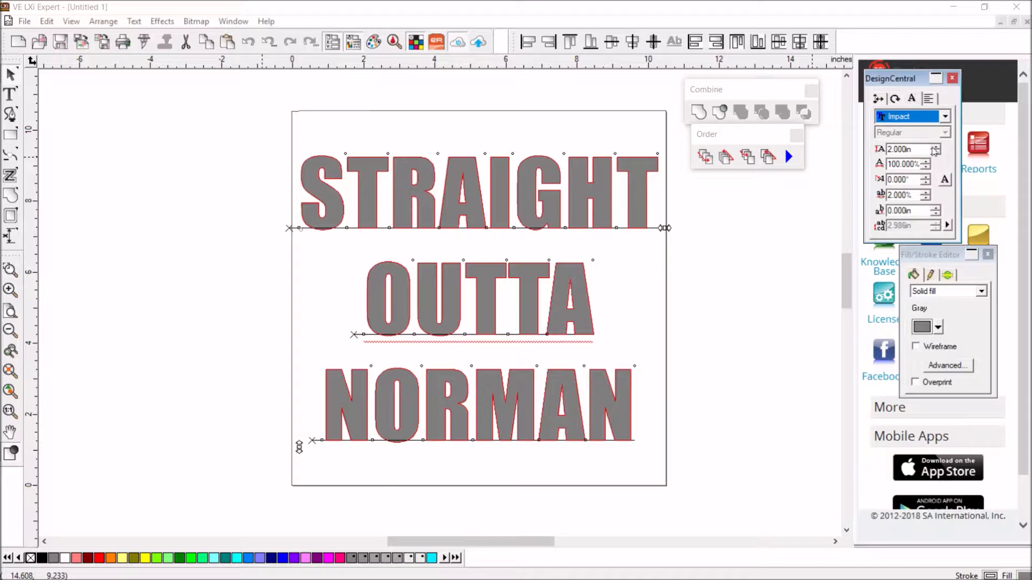
pyautogui.click(947, 226)
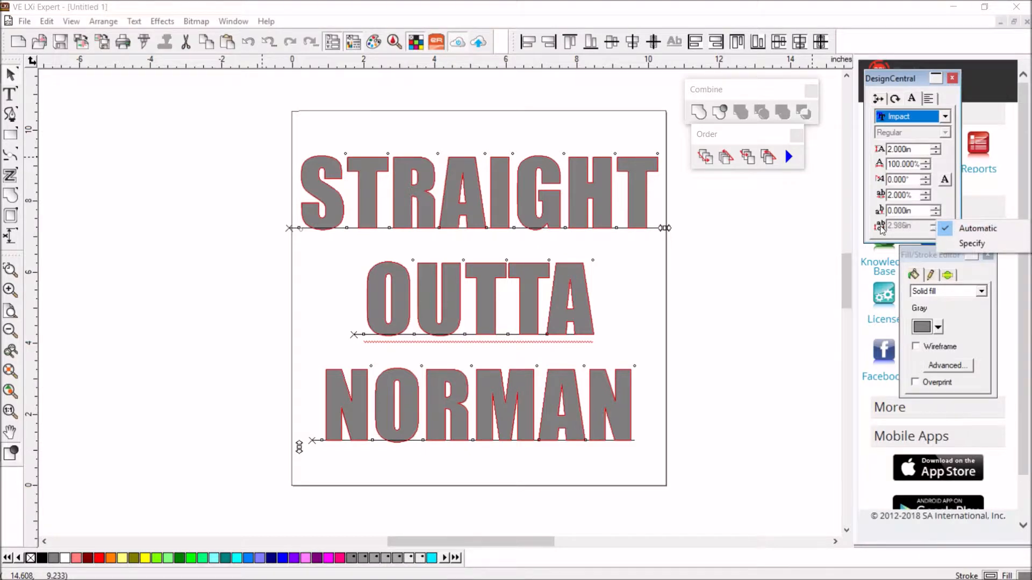
pyautogui.click(972, 243)
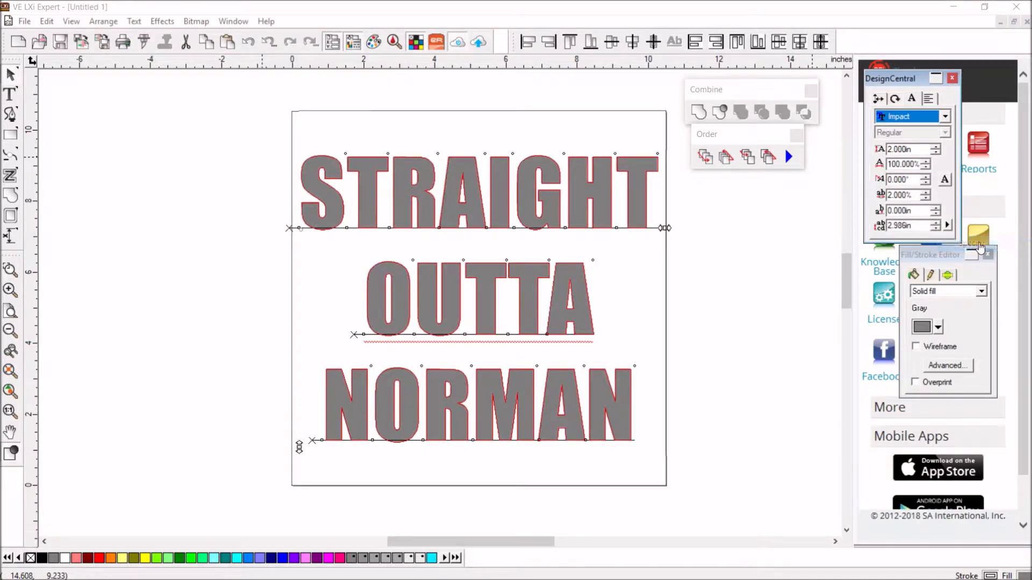
pyautogui.click(936, 223)
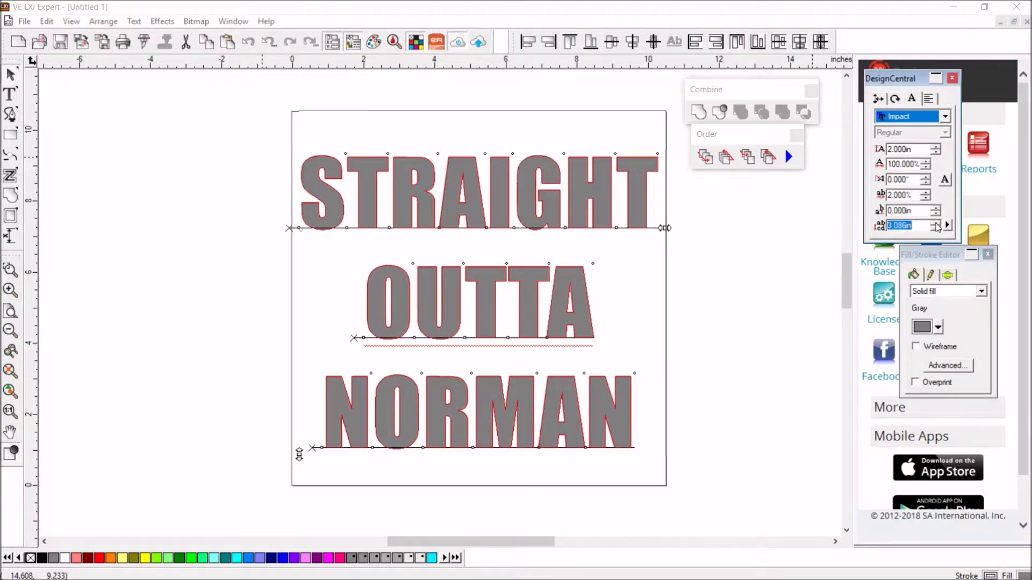
pyautogui.click(936, 223)
pyautogui.click(936, 223)
pyautogui.click(935, 223)
pyautogui.click(936, 224)
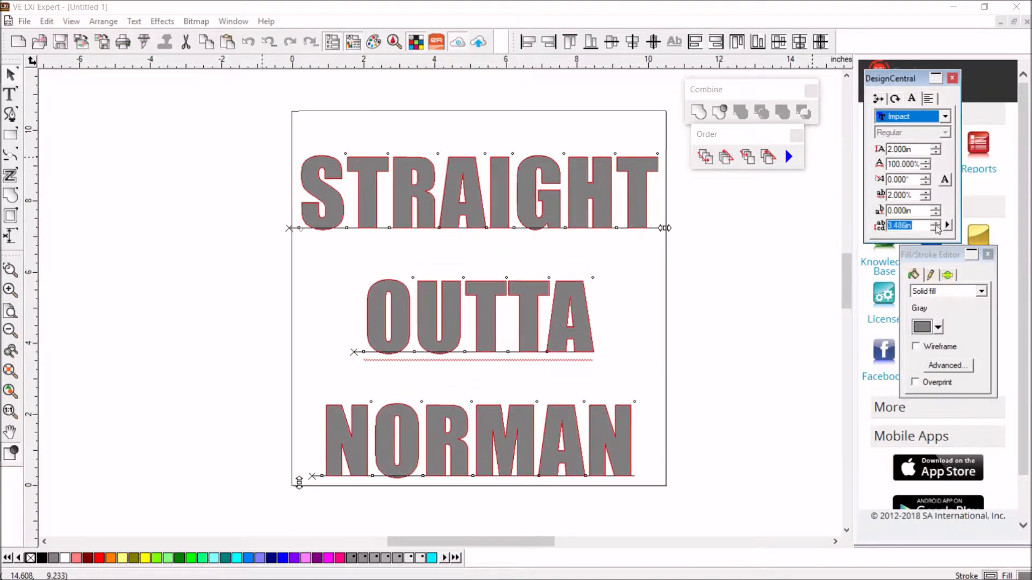
pyautogui.click(936, 224)
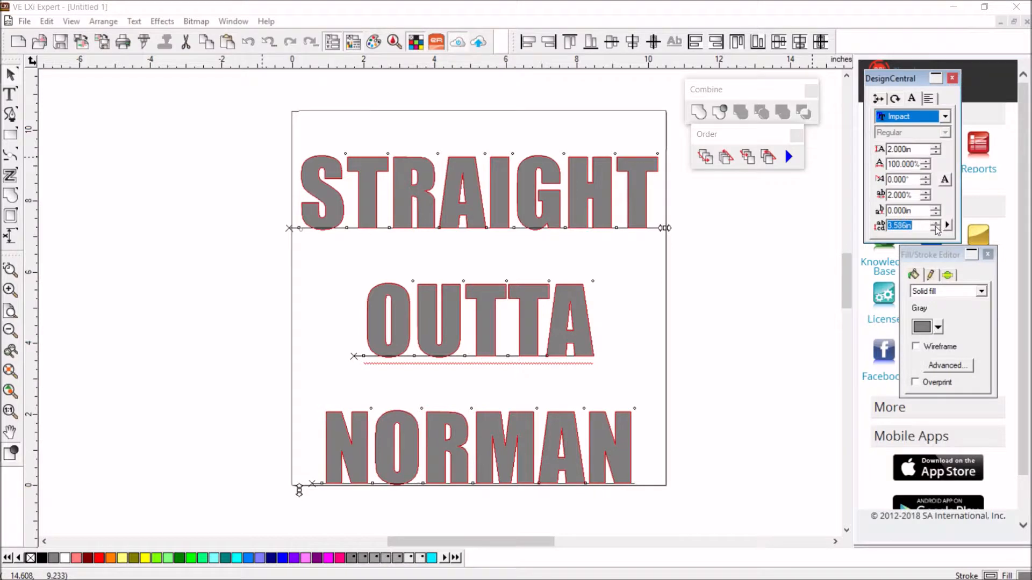
# Set the text's line spacing to 3.5 in and center the whole text block on the page
pyautogui.write('3.5')
pyautogui.press('Return')
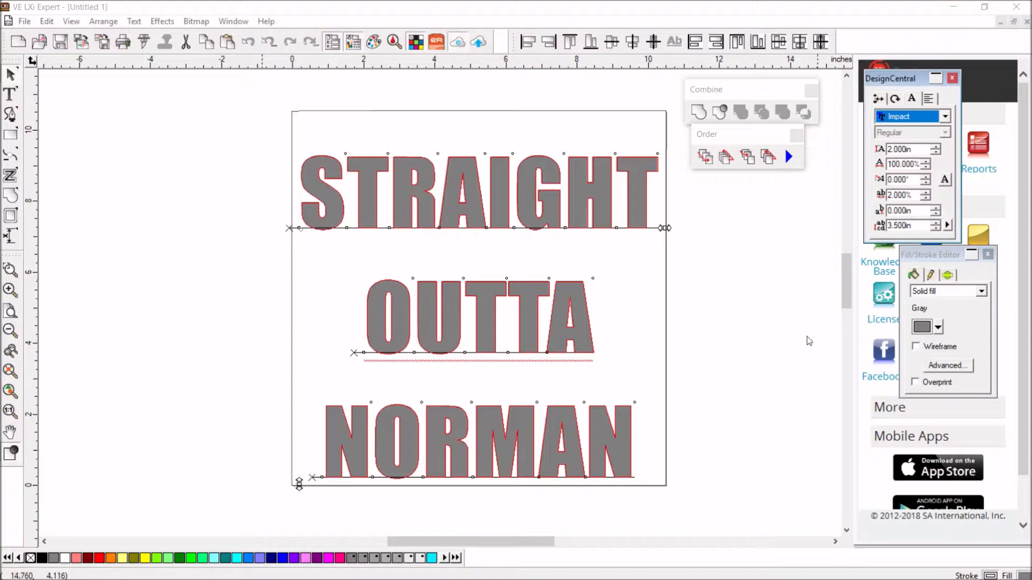
pyautogui.click(735, 249)
pyautogui.click(647, 192)
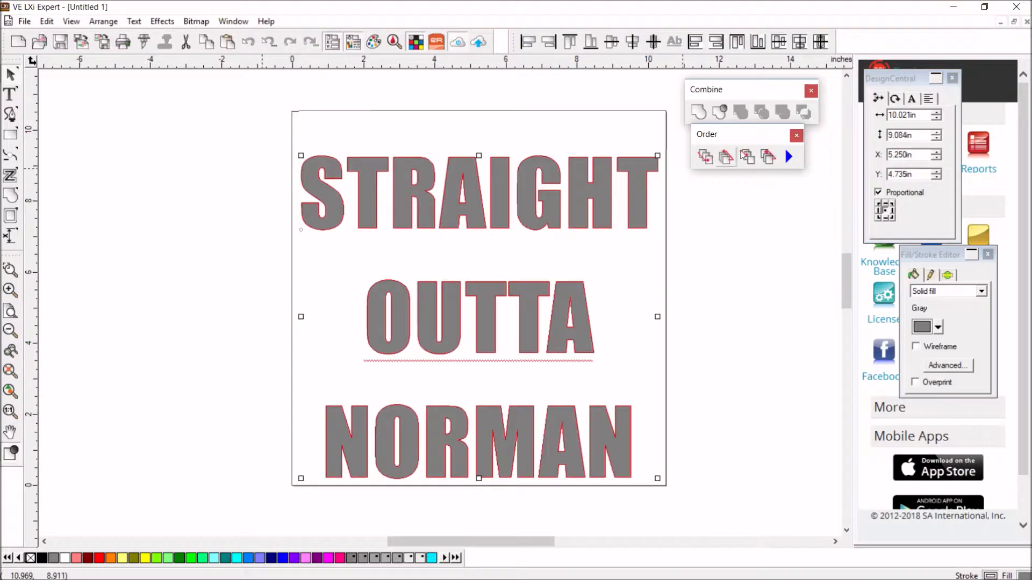
pyautogui.click(820, 42)
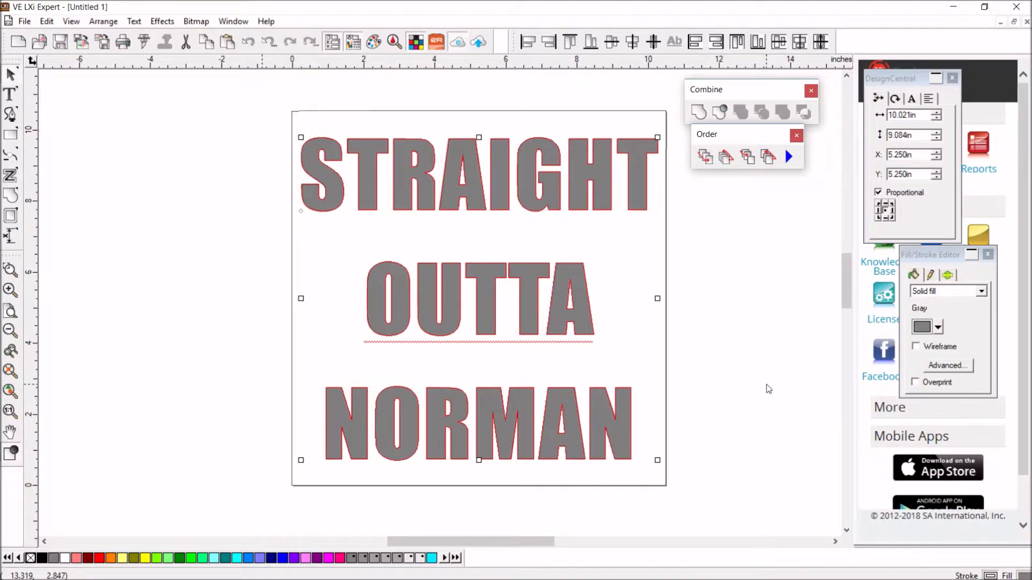
# Break the three-line text block apart into separate STRAIGHT, OUTTA and NORMAN objects, and select STRAIGHT alone to check the separation
pyautogui.click(135, 21)
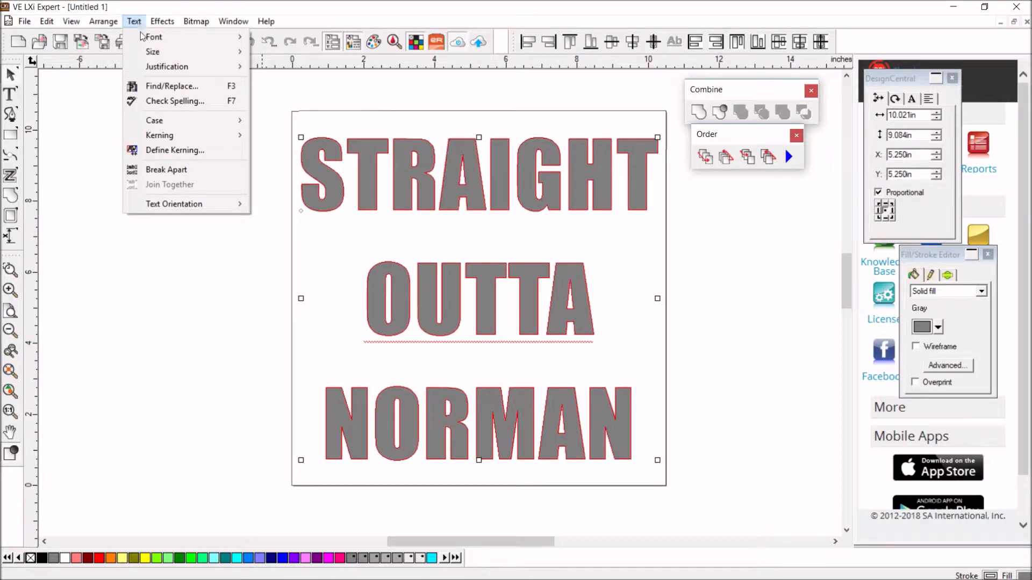
pyautogui.click(157, 170)
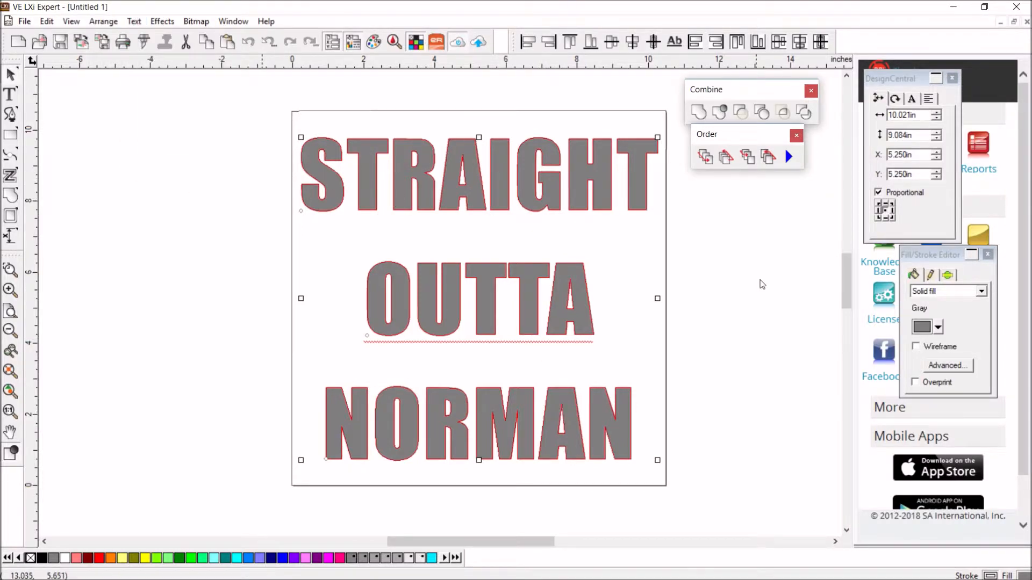
pyautogui.click(677, 253)
pyautogui.click(601, 181)
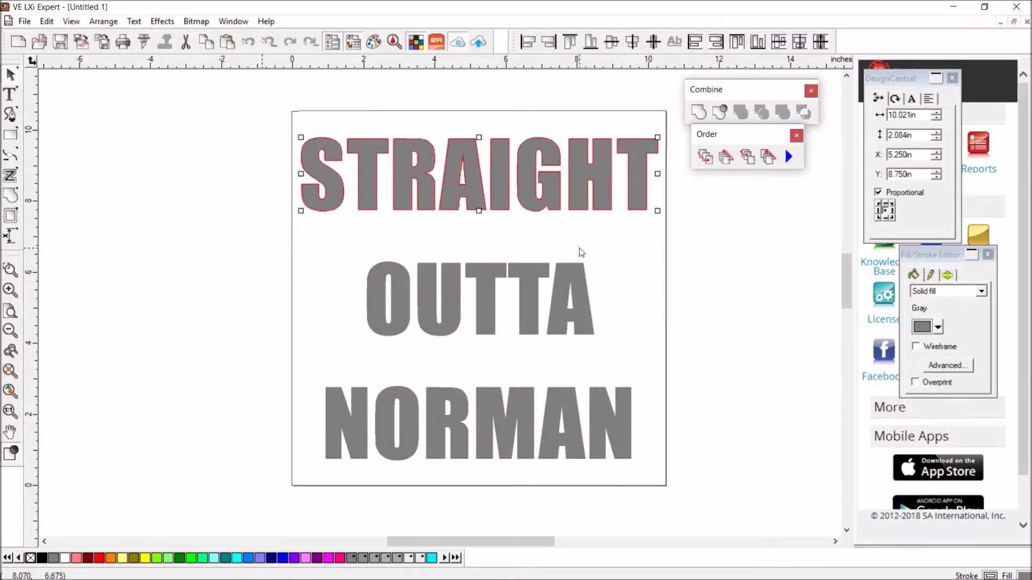
pyautogui.click(764, 270)
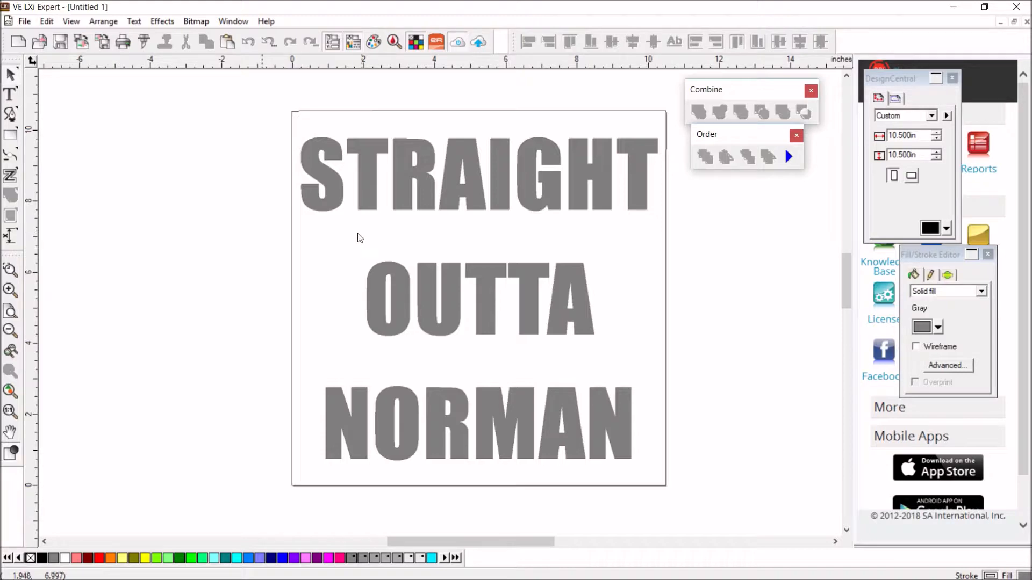
# Place a black-filled rectangle 10.3 in wide and 3.4 in high over STRAIGHT near the white square's upper edge
pyautogui.click(17, 135)
pyautogui.click(17, 137)
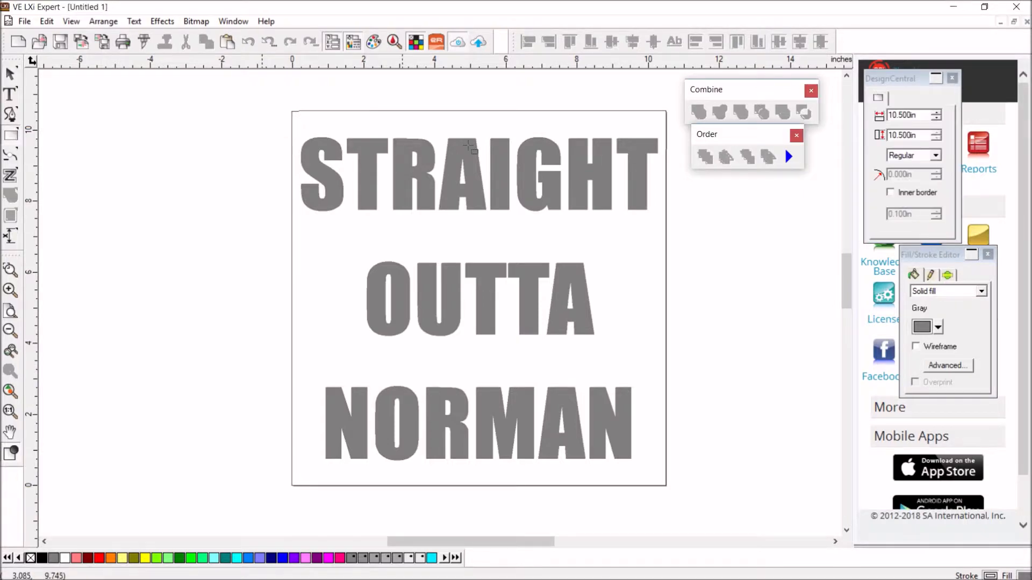
pyautogui.moveTo(917, 116); pyautogui.dragTo(884, 110)
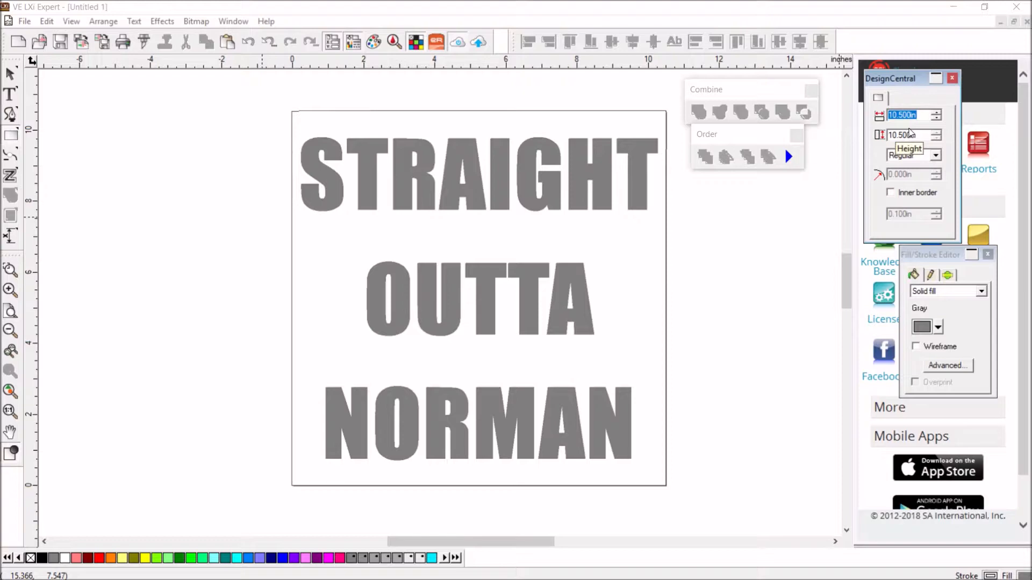
pyautogui.write('10.3')
pyautogui.press('Tab')
pyautogui.write('3')
pyautogui.press('Tab')
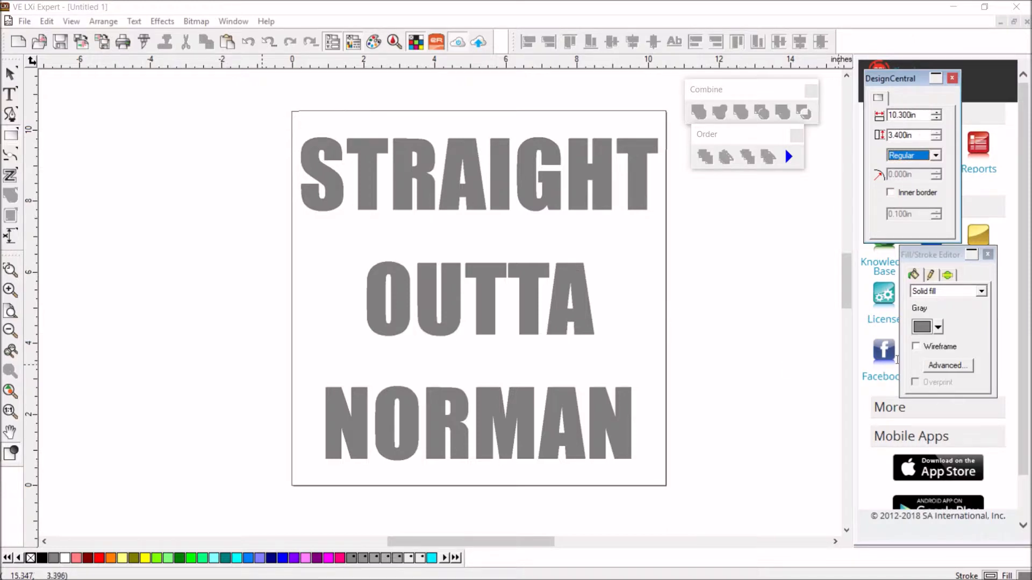
pyautogui.click(938, 327)
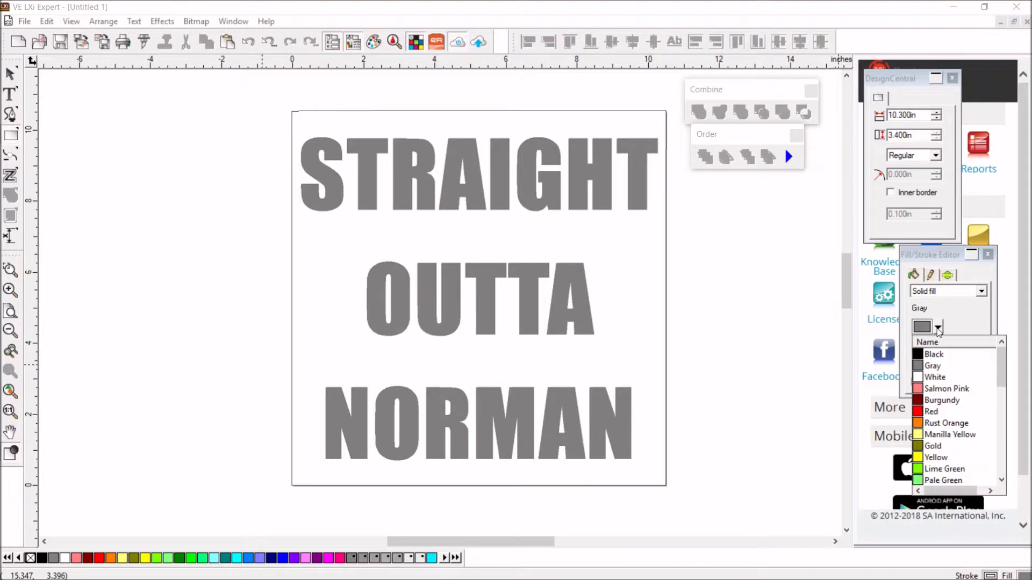
pyautogui.click(943, 356)
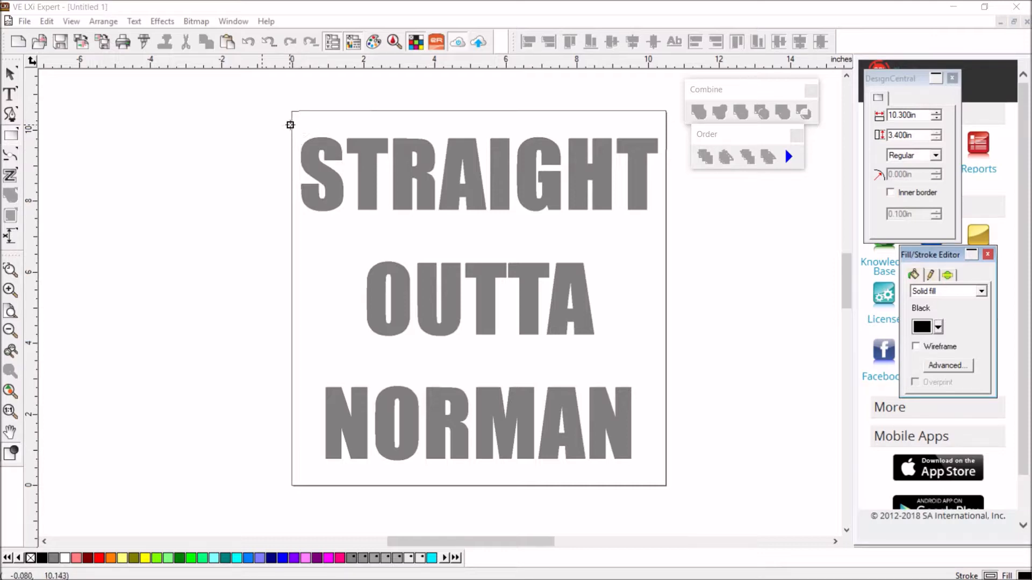
pyautogui.click(285, 109)
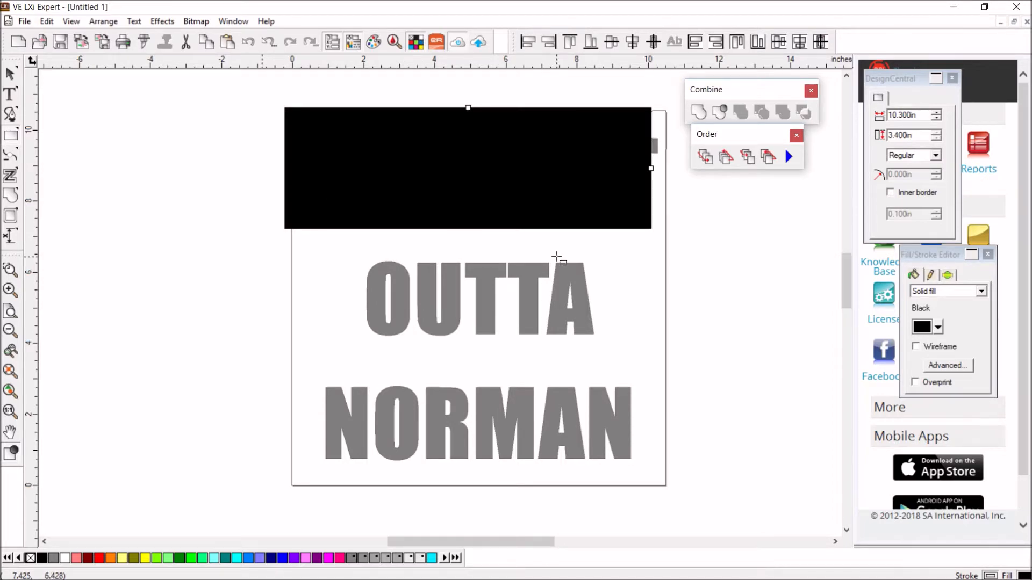
# Nudge the black rectangle right and down so it sits inside the white square with an even margin around its upper edges
pyautogui.press('Right')
pyautogui.press('Right')
pyautogui.press('Right')
pyautogui.press('Right')
pyautogui.press('Right')
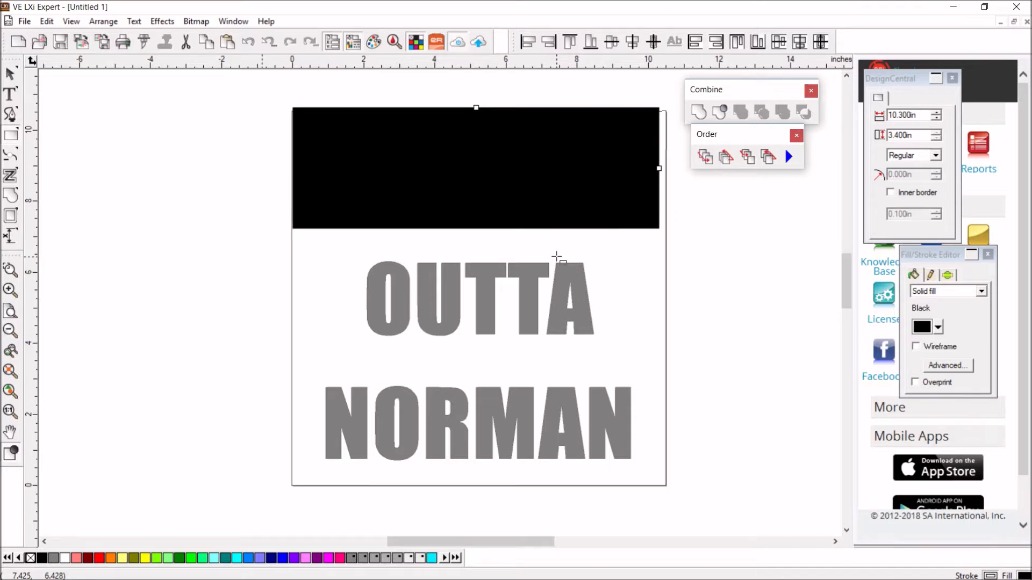
pyautogui.press('Down')
pyautogui.press('Down')
pyautogui.press('Down')
pyautogui.press('Down')
pyautogui.press('Down')
pyautogui.press('Down')
pyautogui.press('Down')
pyautogui.press('Down')
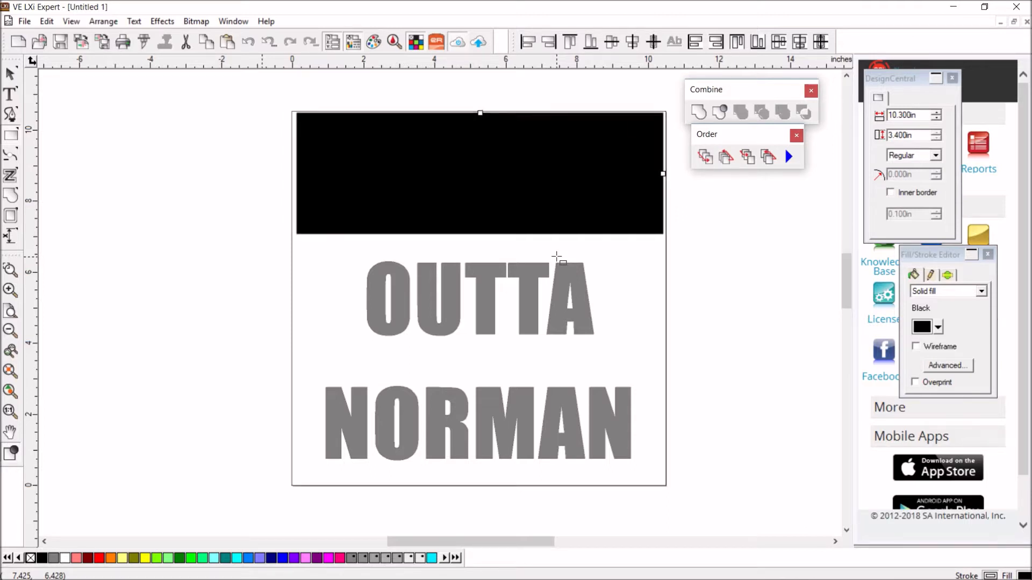
pyautogui.press('Down')
pyautogui.press('Left')
pyautogui.press('Left')
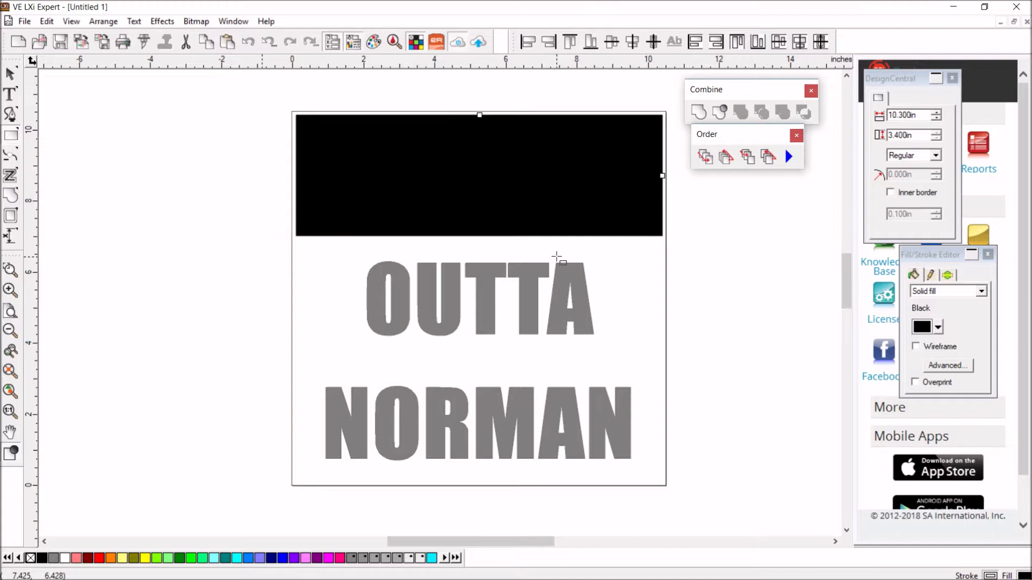
pyautogui.press('Right')
# Send the black rectangle backward until it sits behind STRAIGHT but in front of the white square
pyautogui.click(766, 164)
pyautogui.click(766, 163)
pyautogui.click(768, 157)
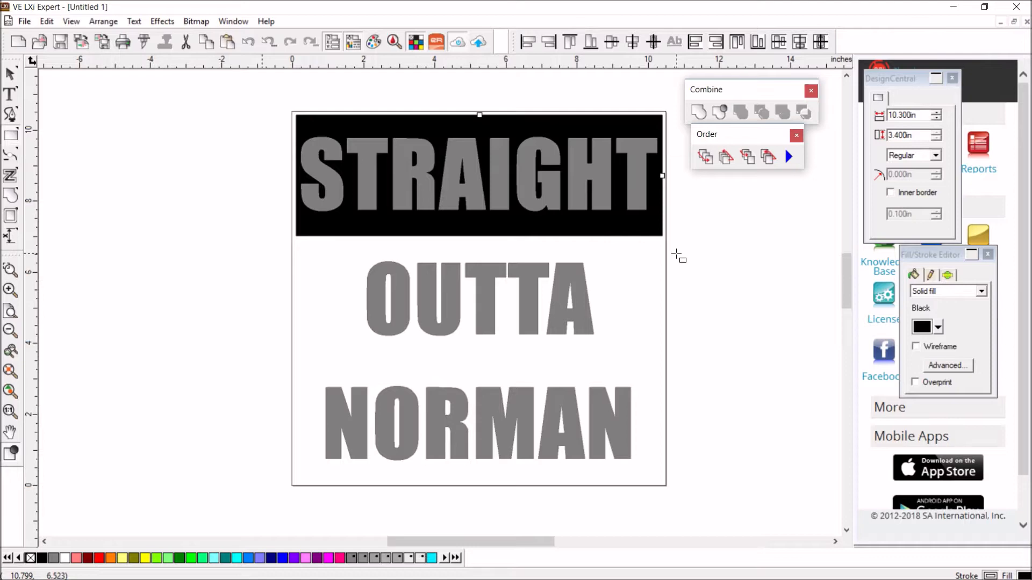
# Paste a copy of the black rectangle over NORMAN and send it behind that text
pyautogui.hotkey('ctrl', 'v')
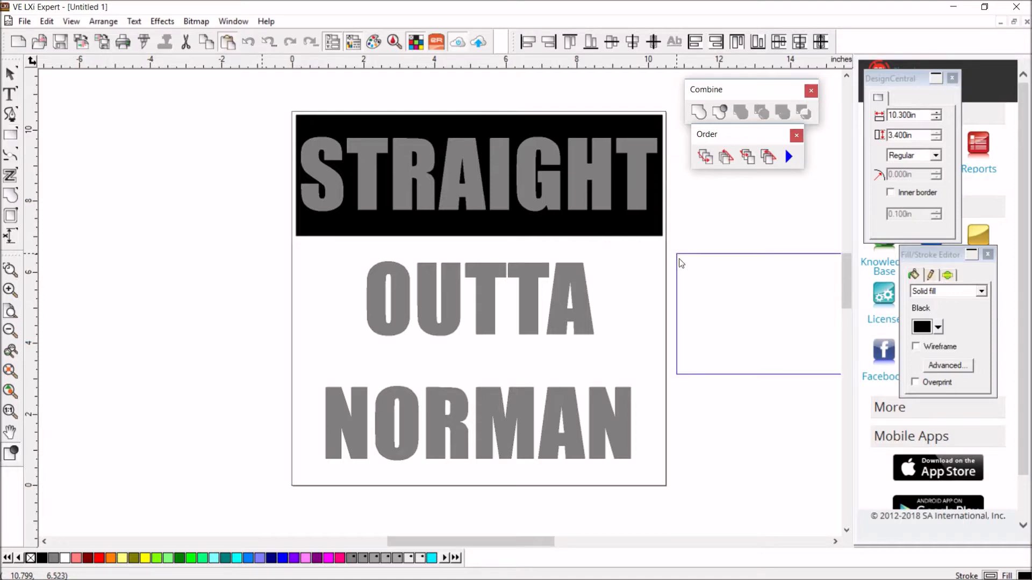
pyautogui.click(294, 360)
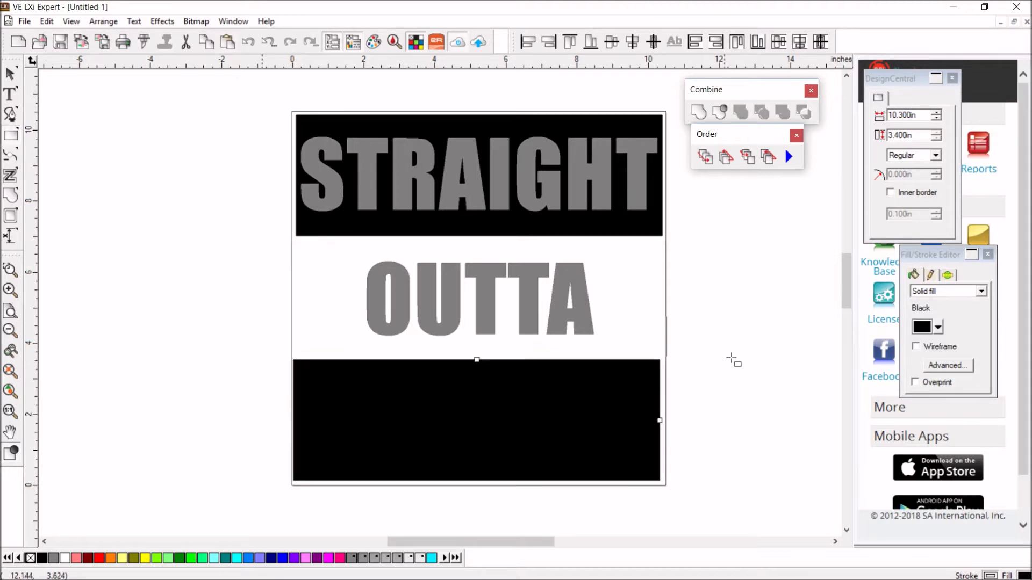
pyautogui.click(768, 157)
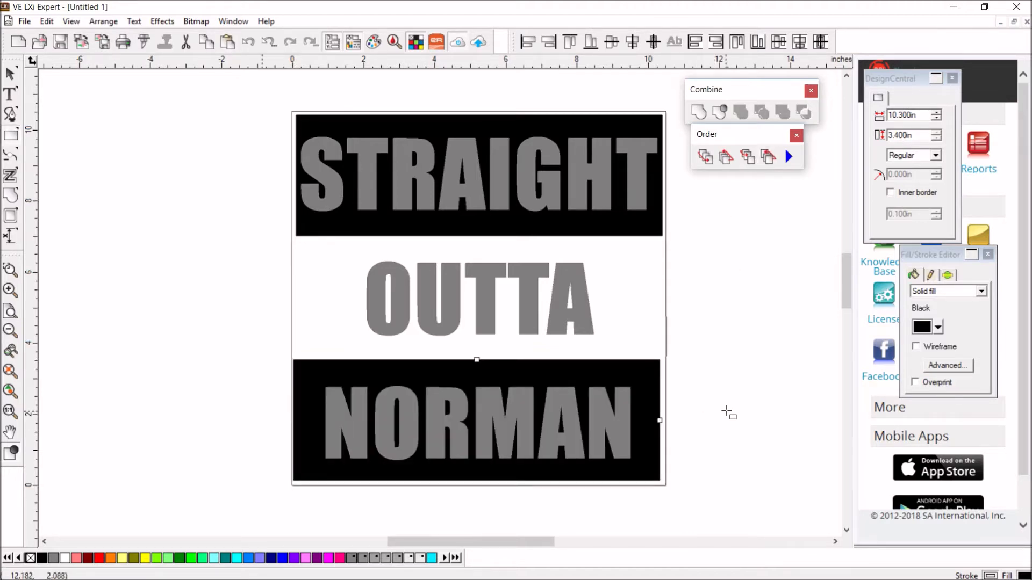
# Select STRAIGHT together with its black rectangle and align the rectangle's center to the text
pyautogui.click(9, 76)
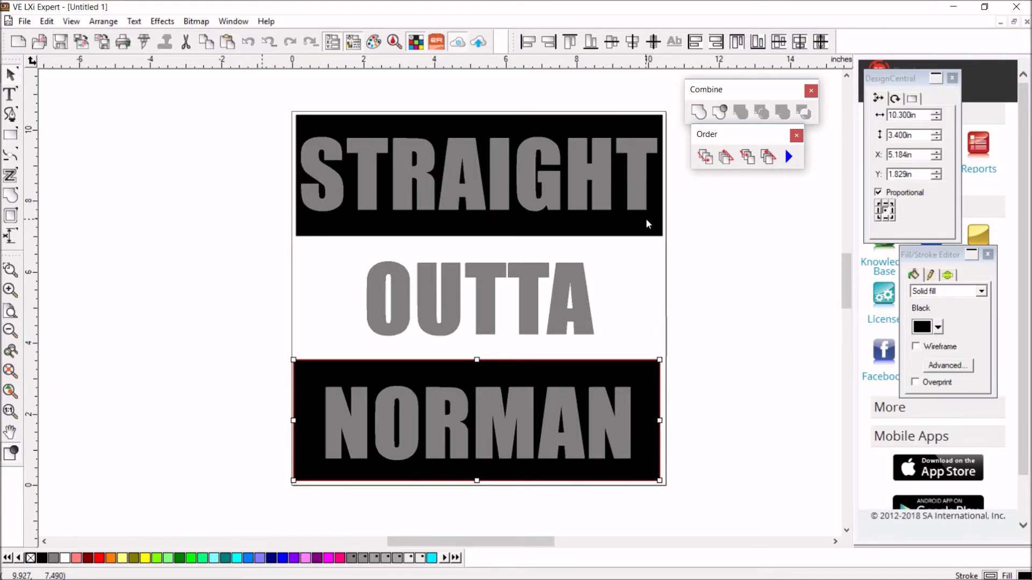
pyautogui.press('Escape')
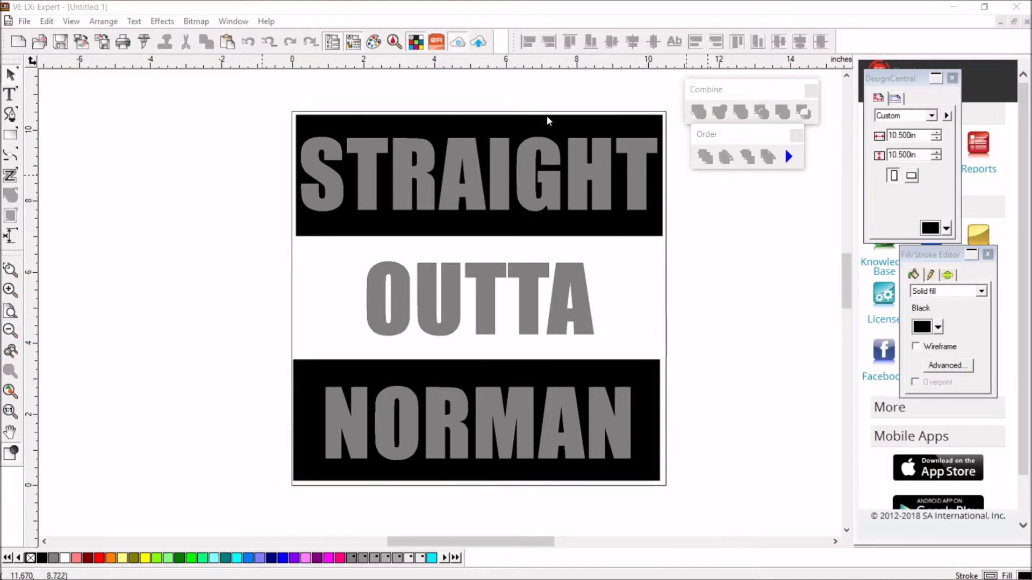
pyautogui.click(608, 184)
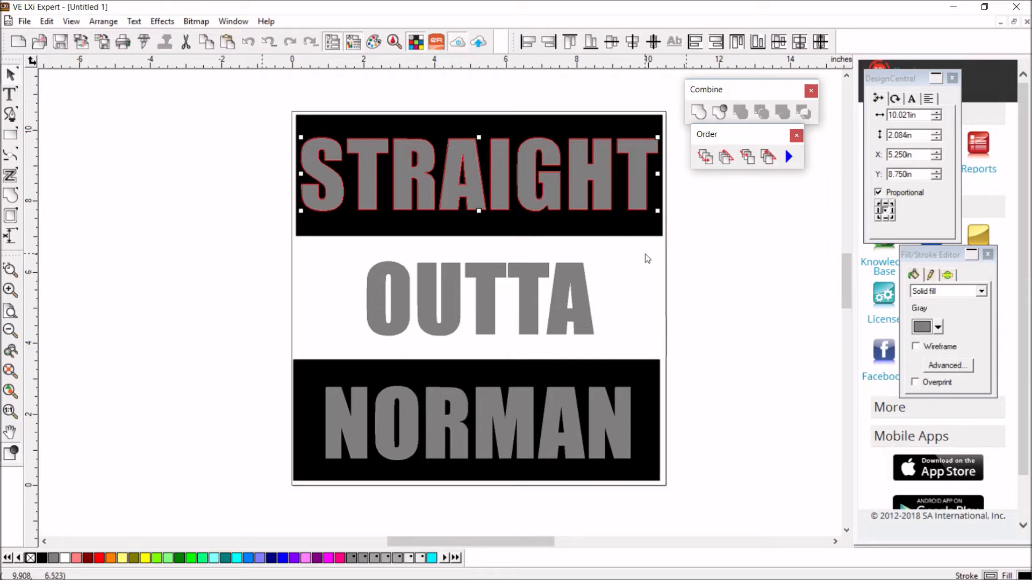
pyautogui.keyDown('shift'); pyautogui.click(644, 232); pyautogui.keyUp('shift')
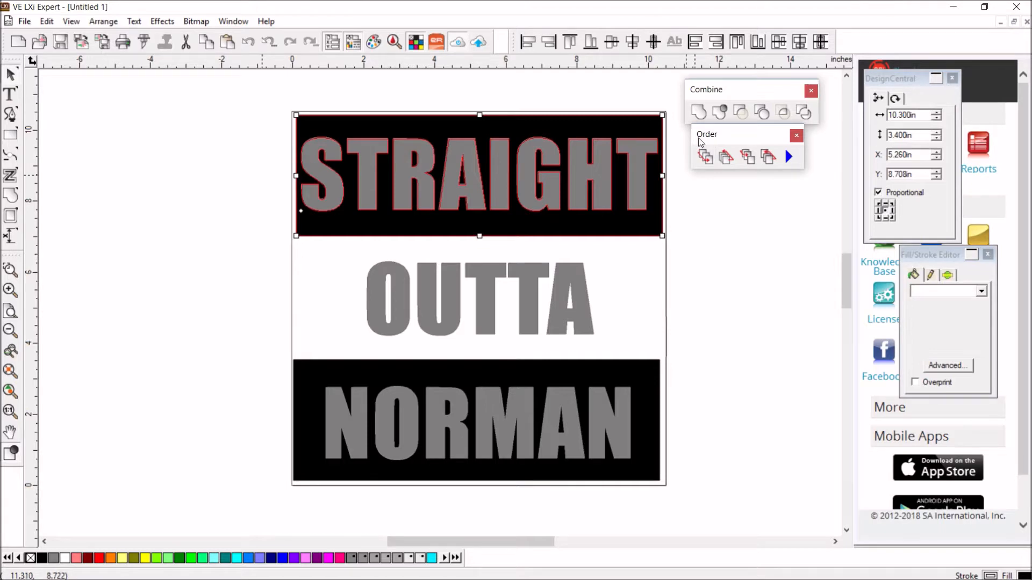
pyautogui.click(653, 42)
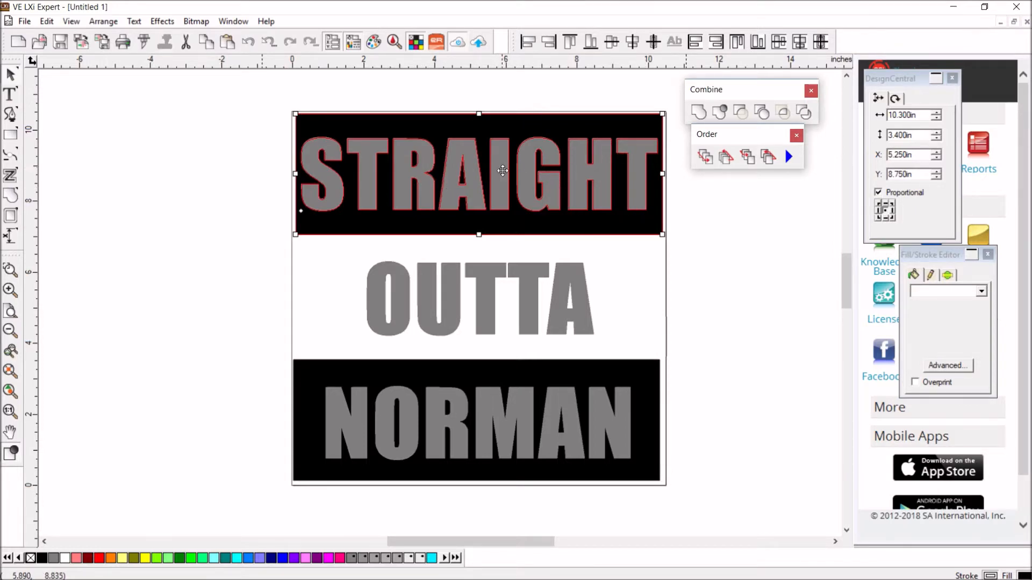
# Align the lower black rectangle's center to NORMAN and deselect both objects
pyautogui.click(697, 379)
pyautogui.click(621, 406)
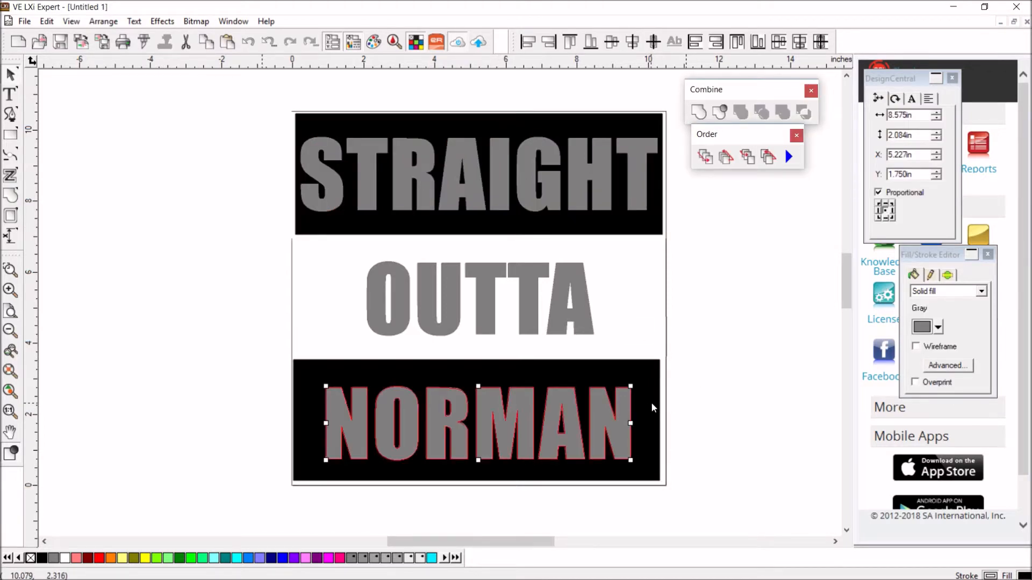
pyautogui.keyDown('shift'); pyautogui.click(650, 402); pyautogui.keyUp('shift')
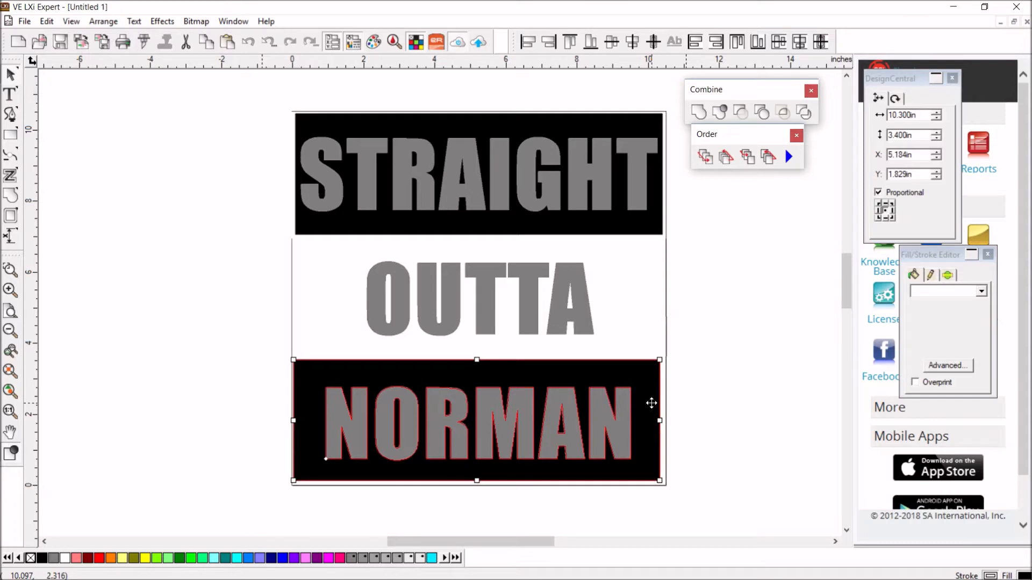
pyautogui.click(657, 43)
pyautogui.click(704, 407)
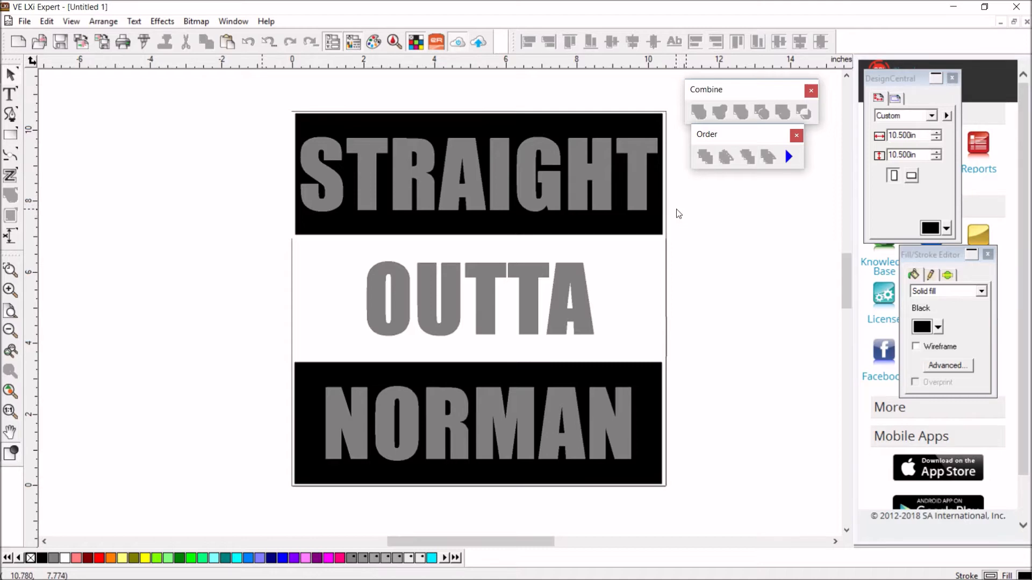
# Nudge STRAIGHT and its black rectangle down together to a Y position of 8.712 in
pyautogui.click(646, 179)
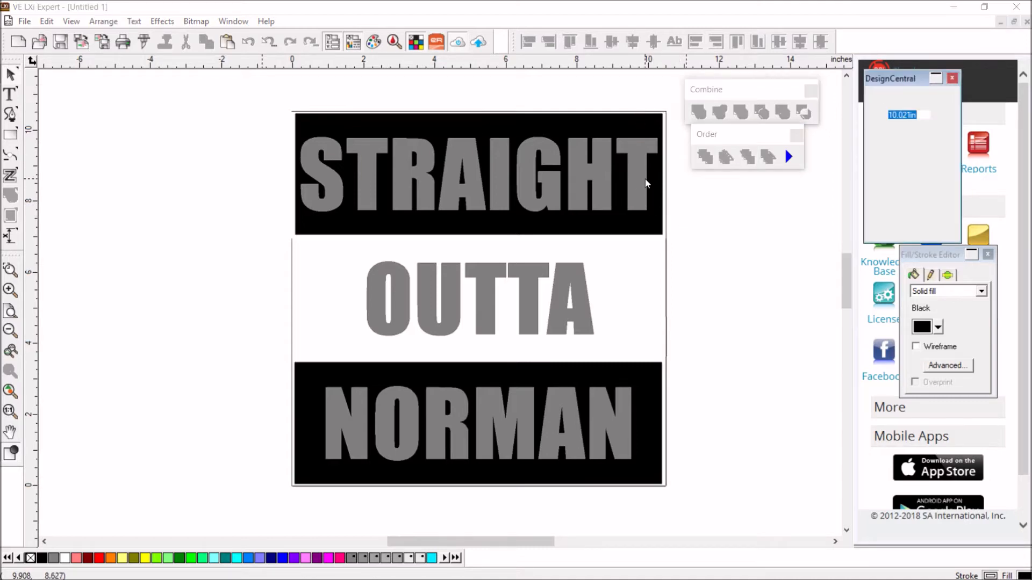
pyautogui.keyDown('shift'); pyautogui.click(652, 230); pyautogui.keyUp('shift')
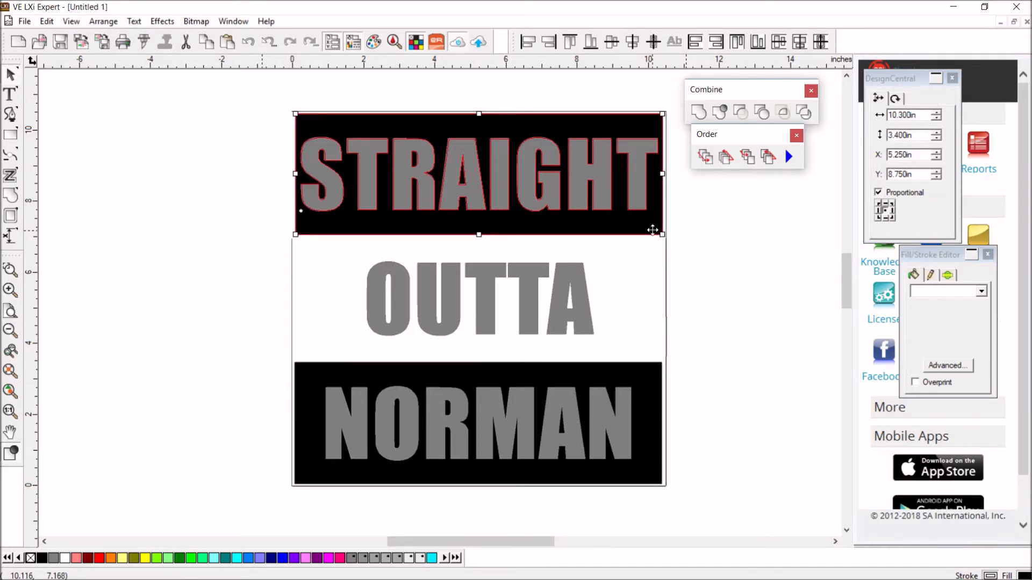
pyautogui.press('Down')
pyautogui.press('Down')
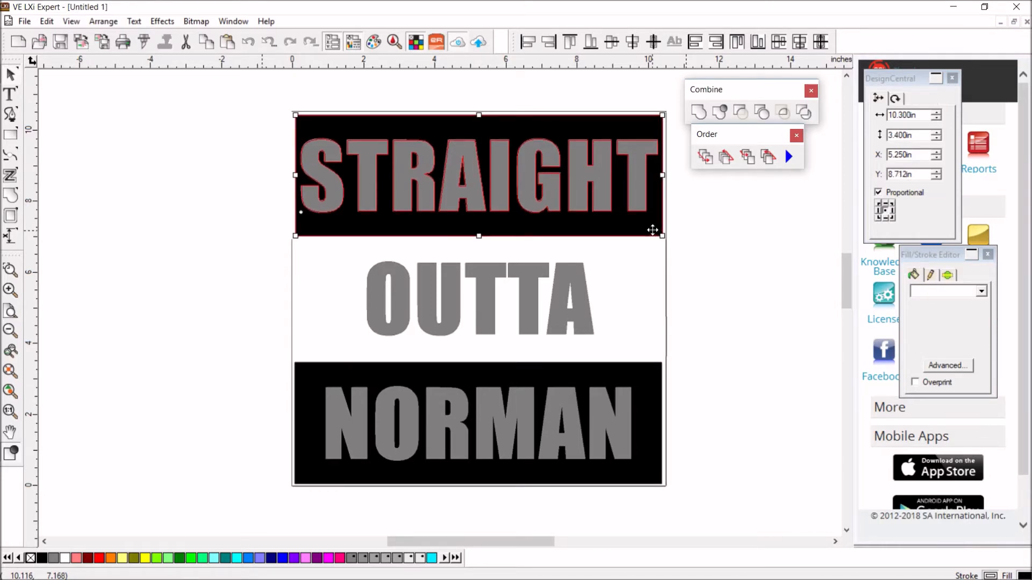
pyautogui.click(681, 257)
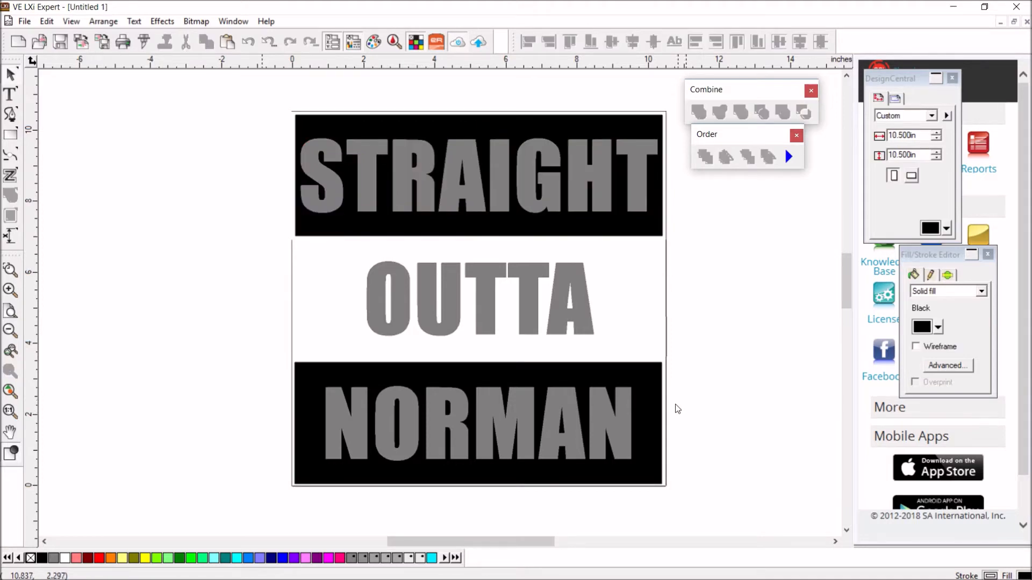
# Nudge NORMAN and its black rectangle up together to a Y position of 1.788 in
pyautogui.click(619, 432)
pyautogui.keyDown('shift'); pyautogui.click(655, 405); pyautogui.keyUp('shift')
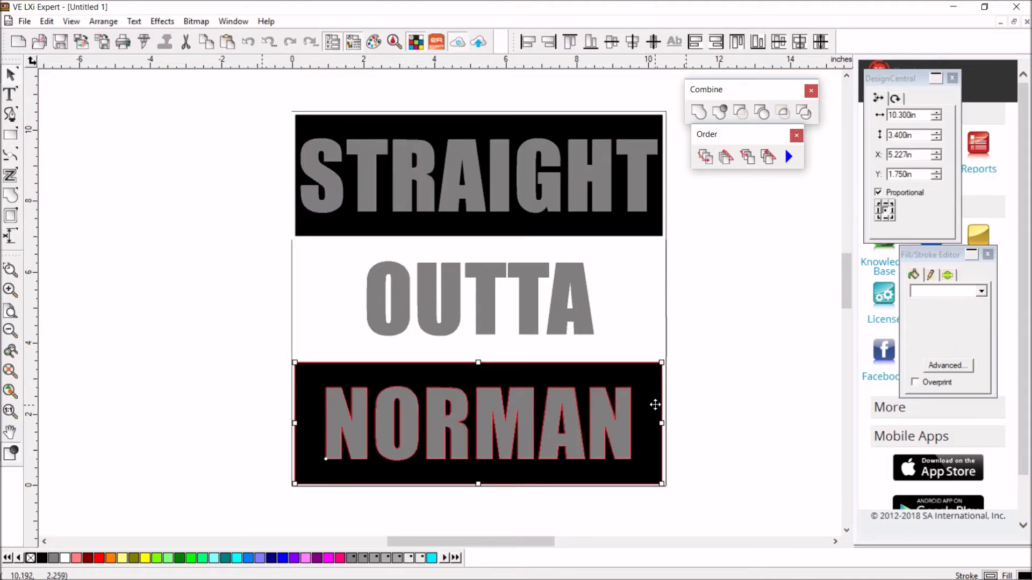
pyautogui.press('Up')
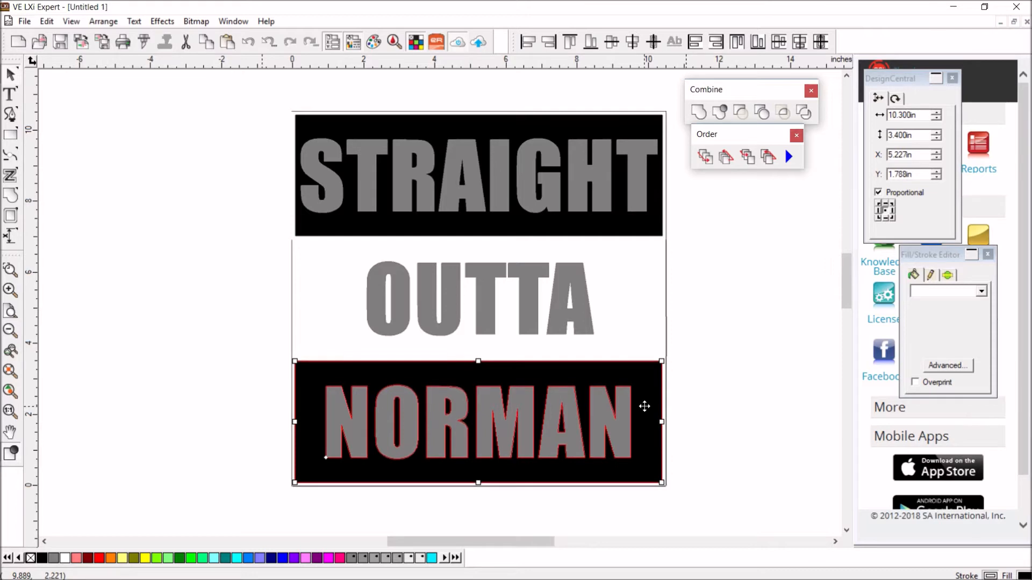
pyautogui.click(702, 401)
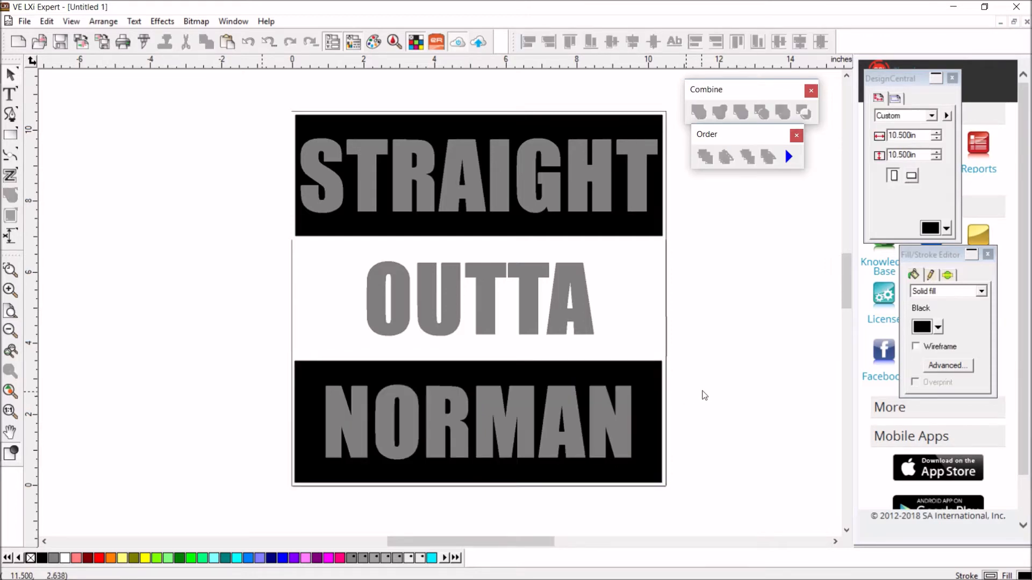
# Select the white background square with the upper black rectangle and cut the rectangle's shape out of the square
pyautogui.click(640, 273)
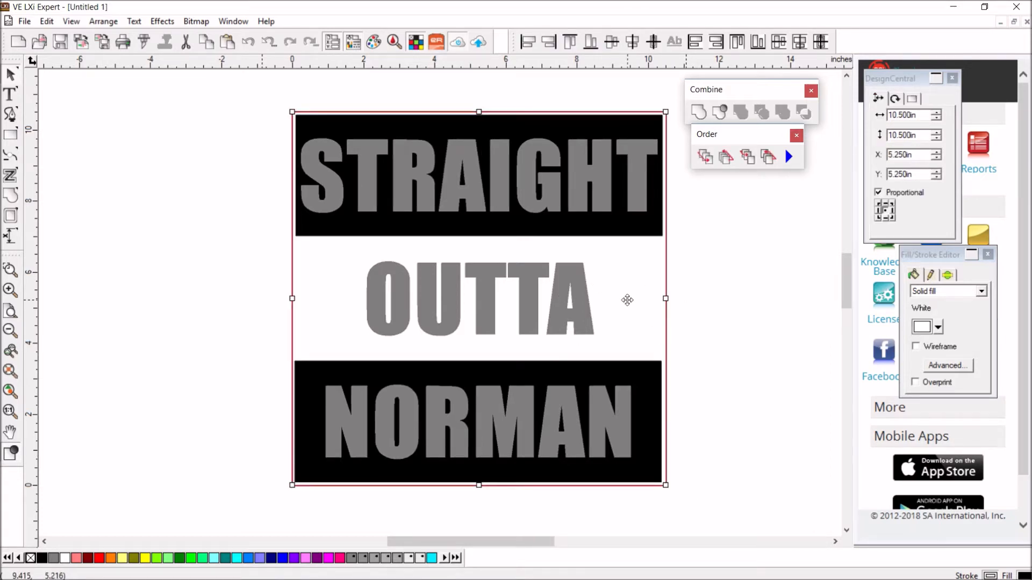
pyautogui.click(708, 257)
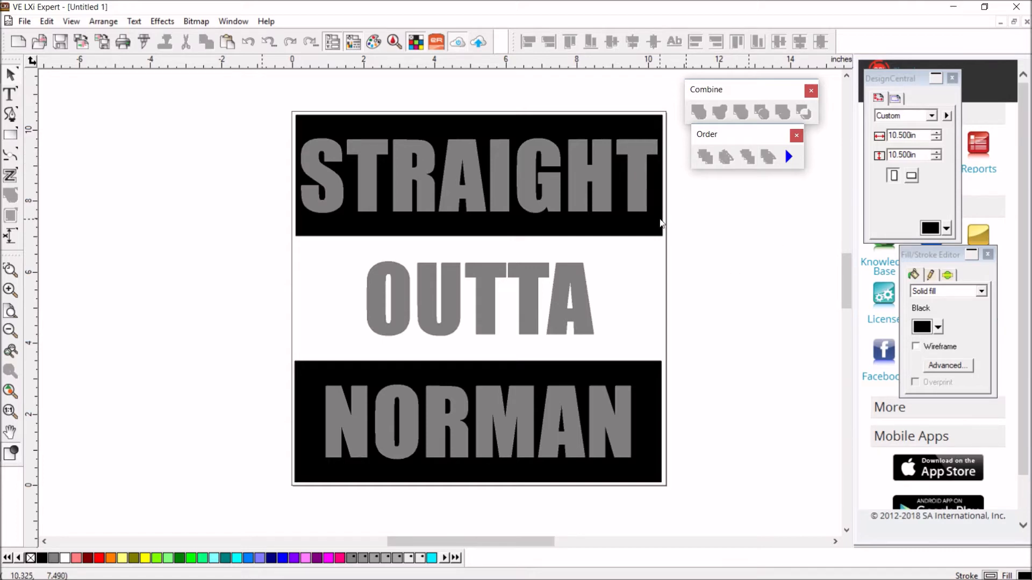
pyautogui.click(657, 262)
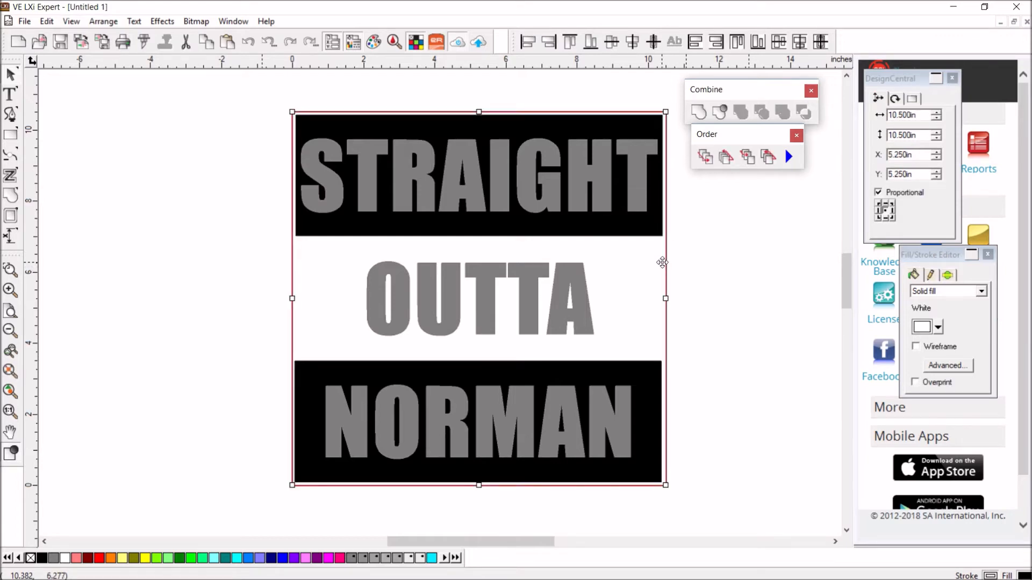
pyautogui.keyDown('shift'); pyautogui.click(653, 225); pyautogui.keyUp('shift')
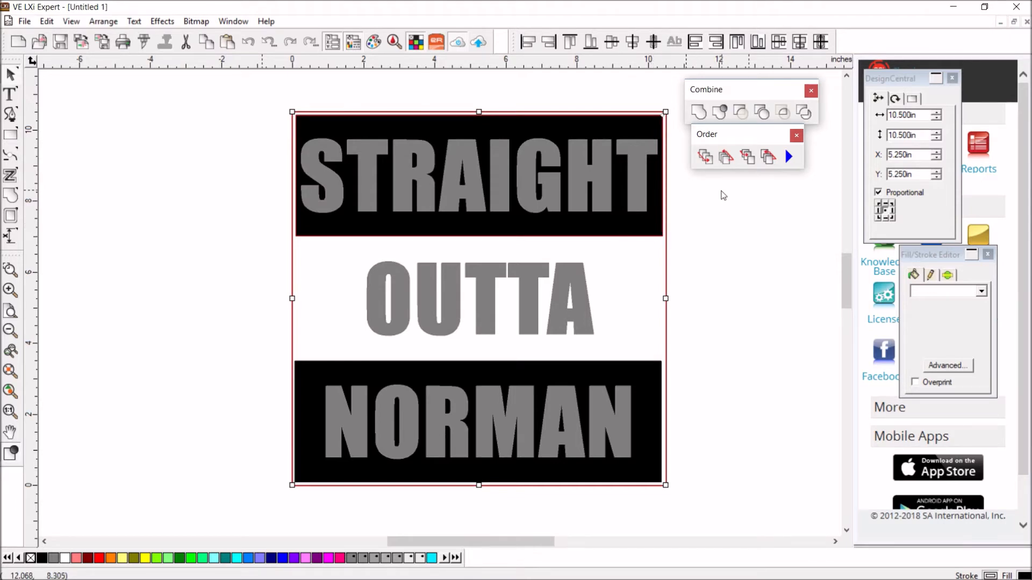
pyautogui.click(741, 112)
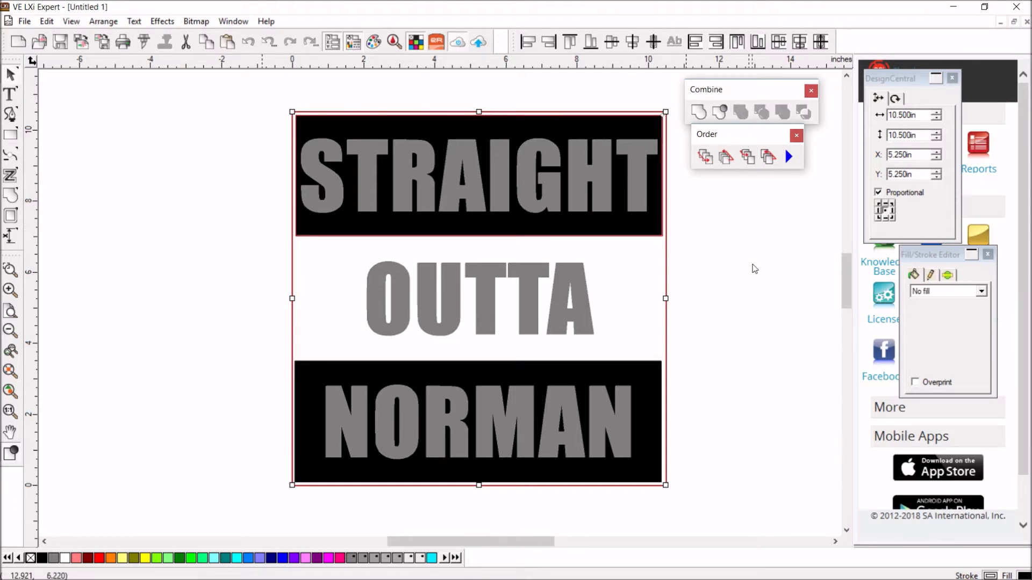
# Cut the lower black rectangle's shape out of the white background square and send the combined shape behind the OUTTA text
pyautogui.click(689, 282)
pyautogui.keyDown('shift'); pyautogui.click(654, 388); pyautogui.keyUp('shift')
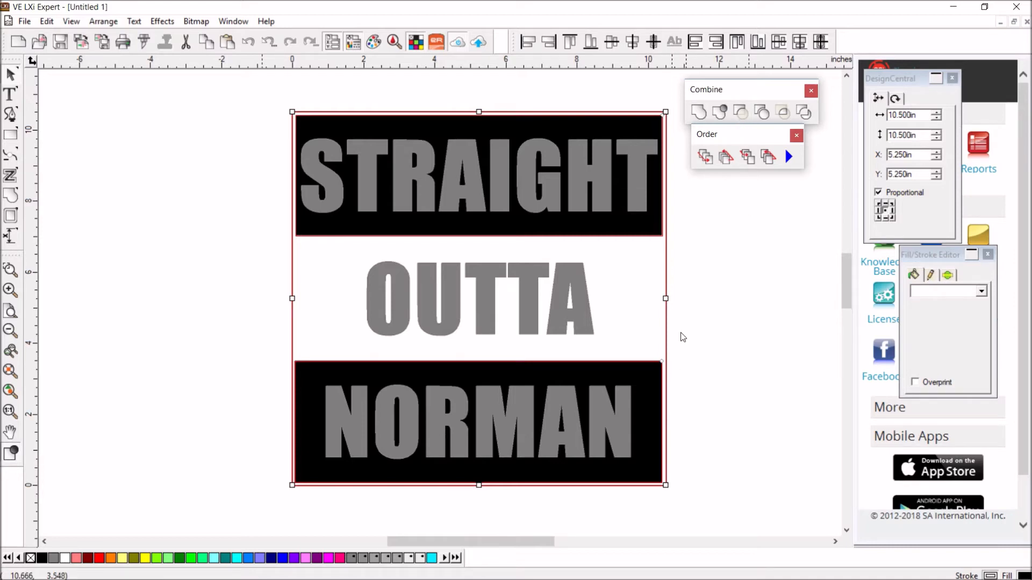
pyautogui.click(741, 111)
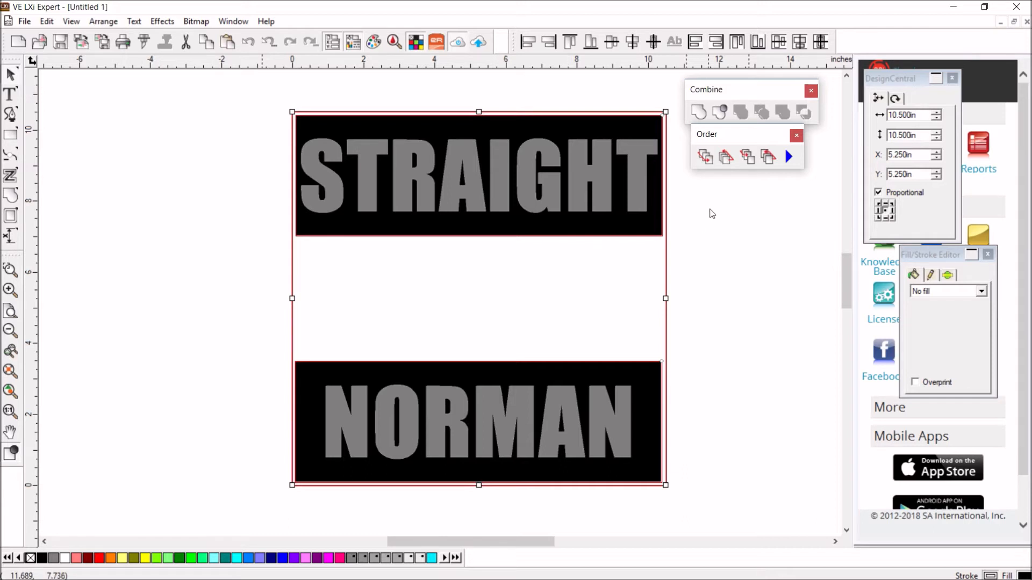
pyautogui.click(725, 158)
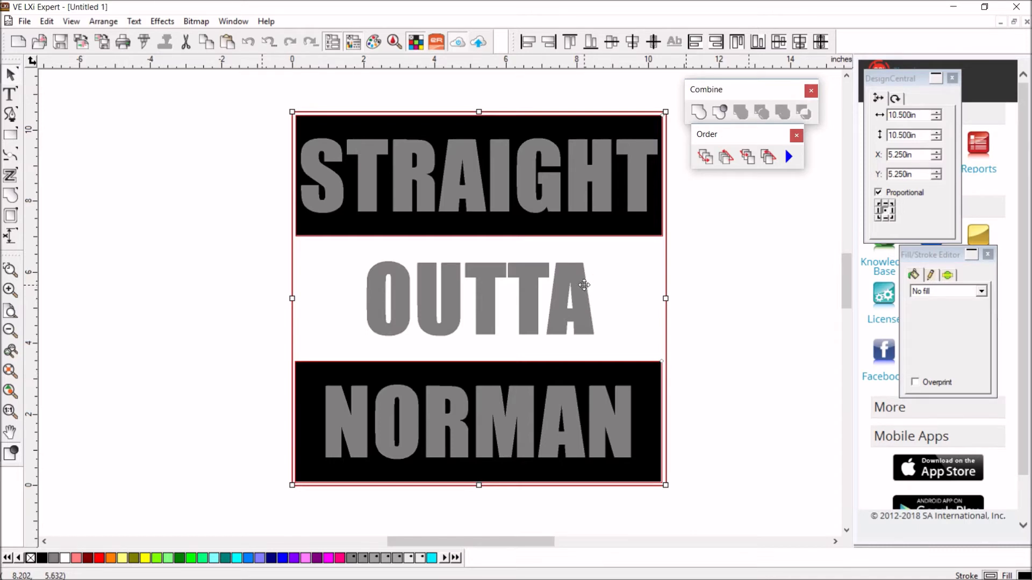
pyautogui.click(698, 288)
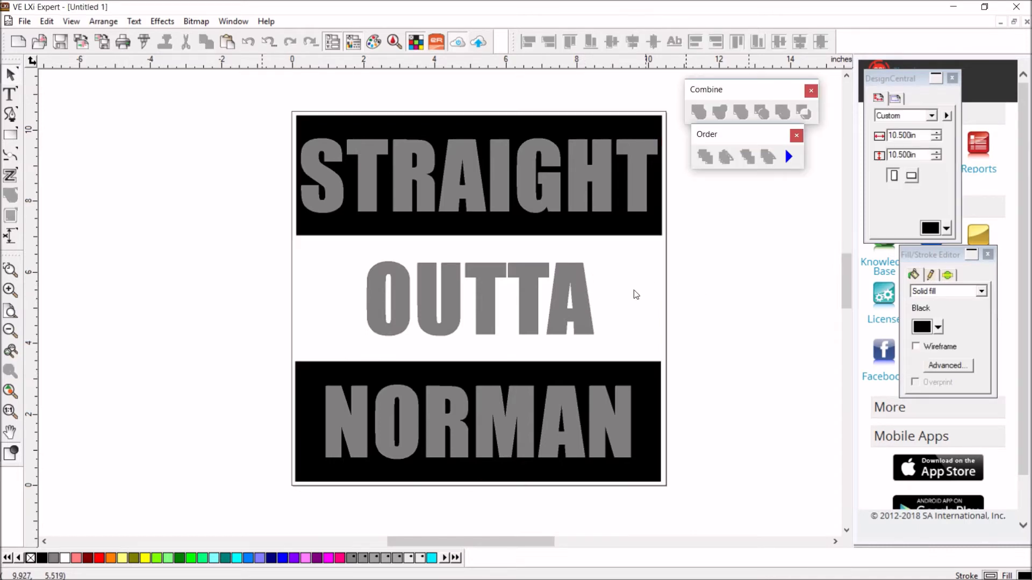
# Select OUTTA together with the combined background shape, cut the lettering out of the background and deselect
pyautogui.click(578, 290)
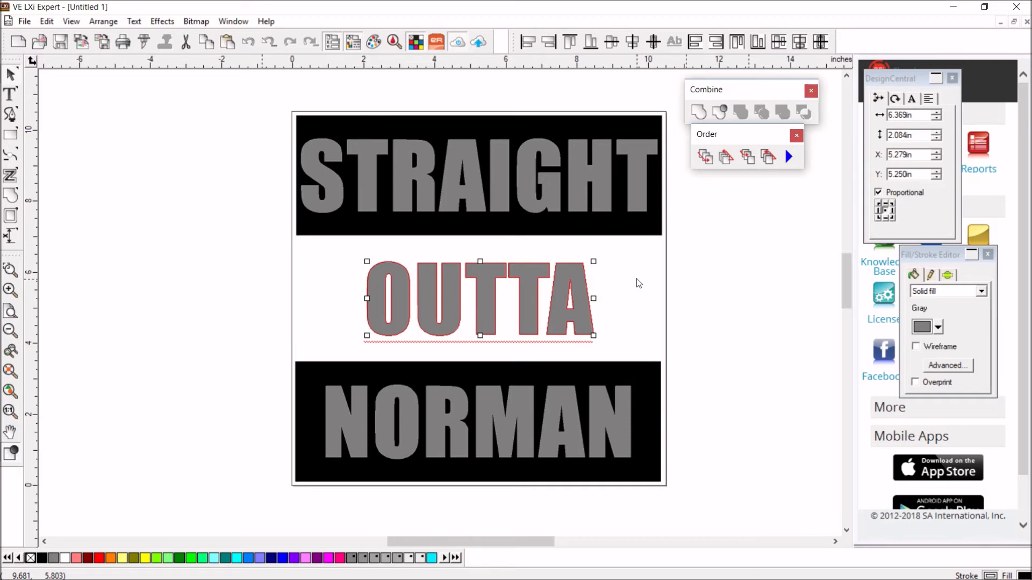
pyautogui.hotkey('ctrl', 'a')
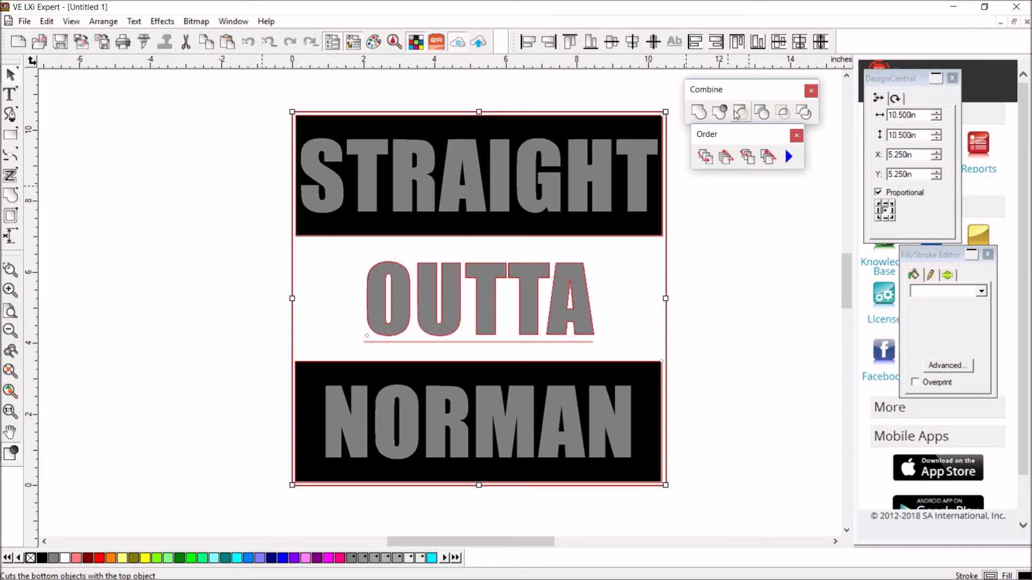
pyautogui.click(761, 114)
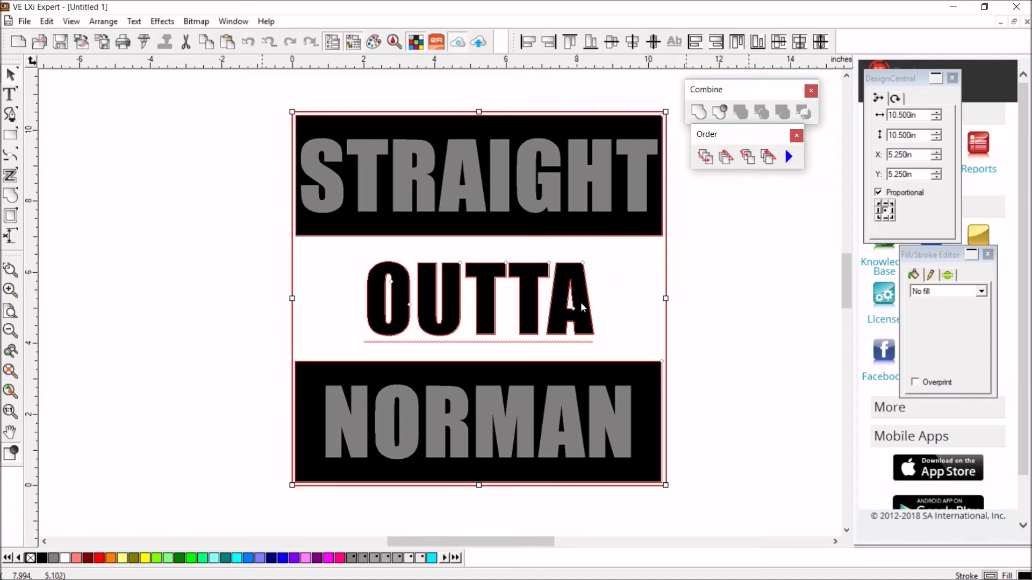
pyautogui.click(631, 292)
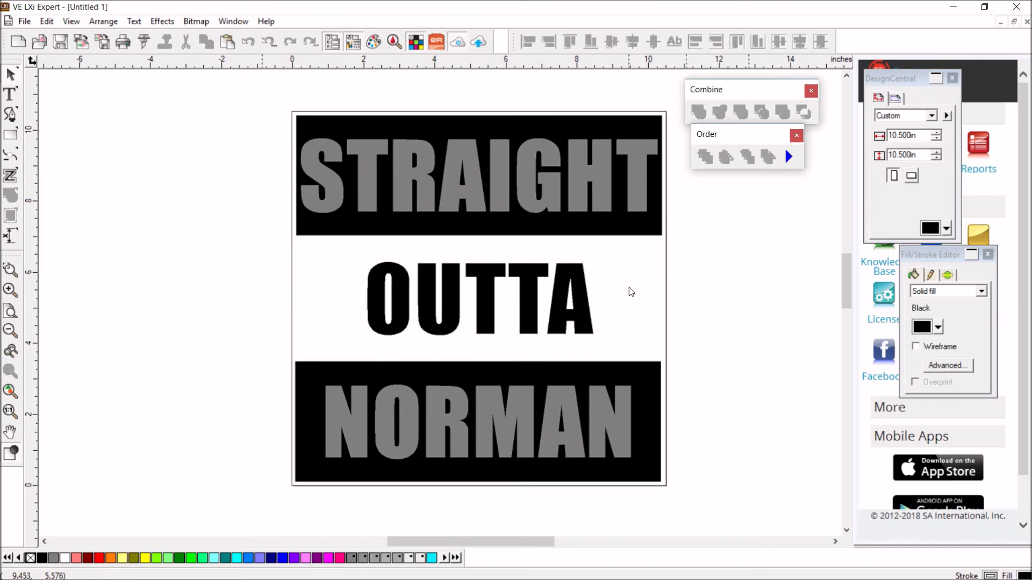
# Change the fill of the STRAIGHT and NORMAN text to White and deselect both words
pyautogui.click(631, 166)
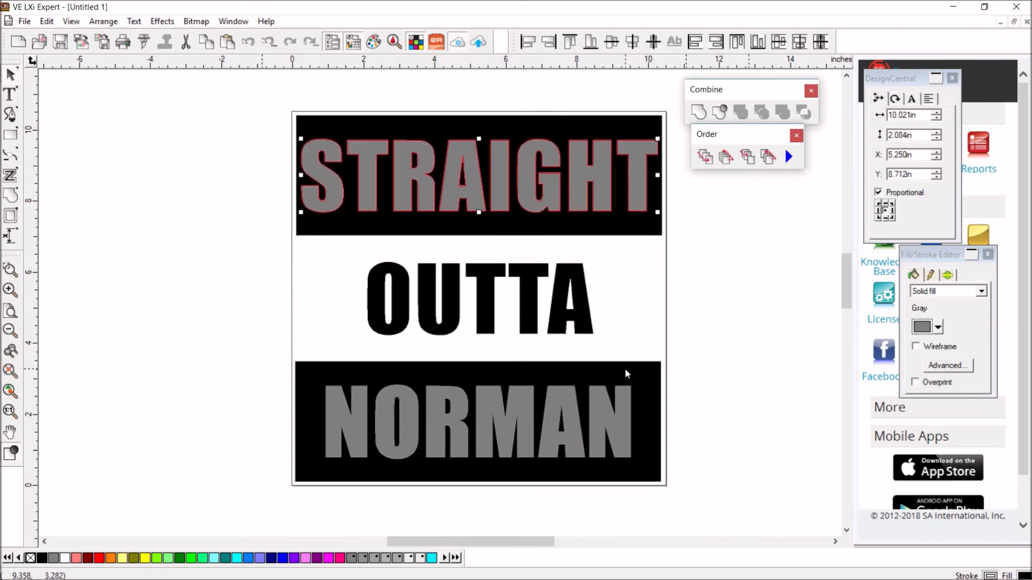
pyautogui.keyDown('shift'); pyautogui.click(624, 392); pyautogui.keyUp('shift')
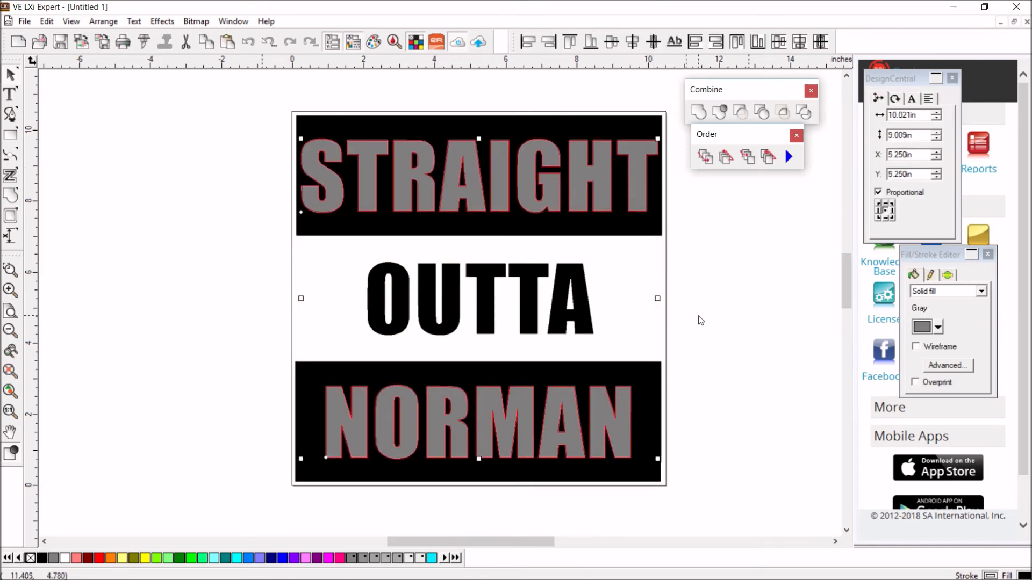
pyautogui.click(938, 327)
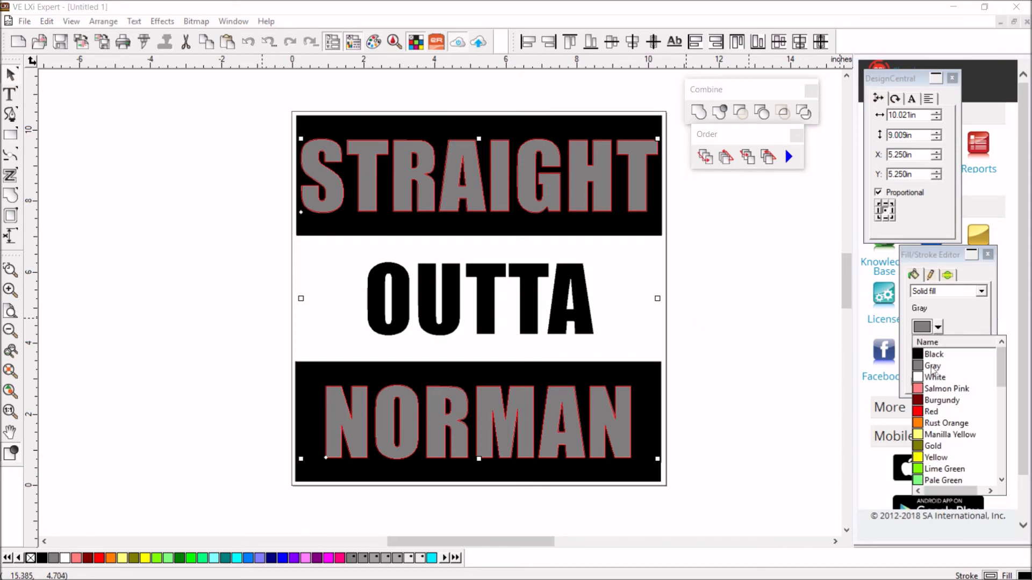
pyautogui.click(932, 377)
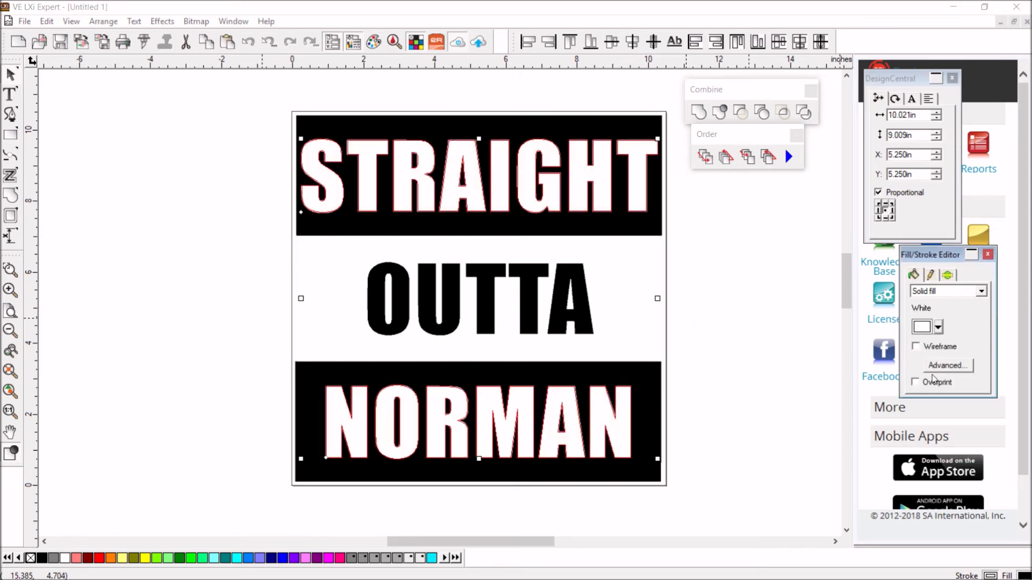
pyautogui.click(694, 321)
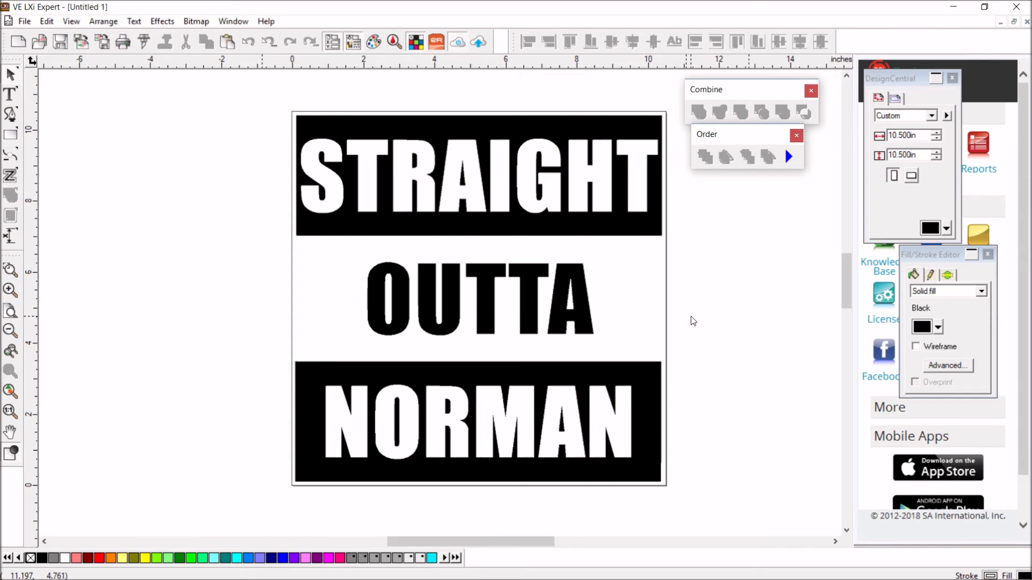